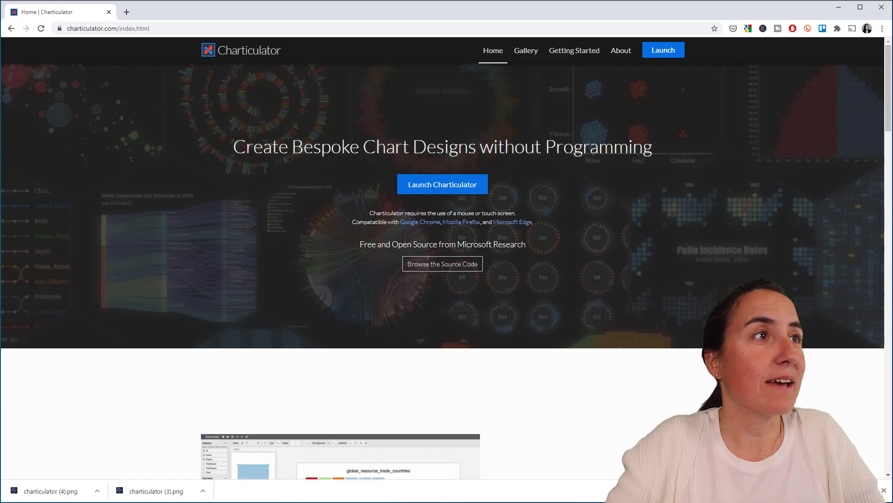
Step: Launch Charticulator and start a new chart from the data file "Charticulator #5 Rose chart-Sample data .csv"
click(675, 53)
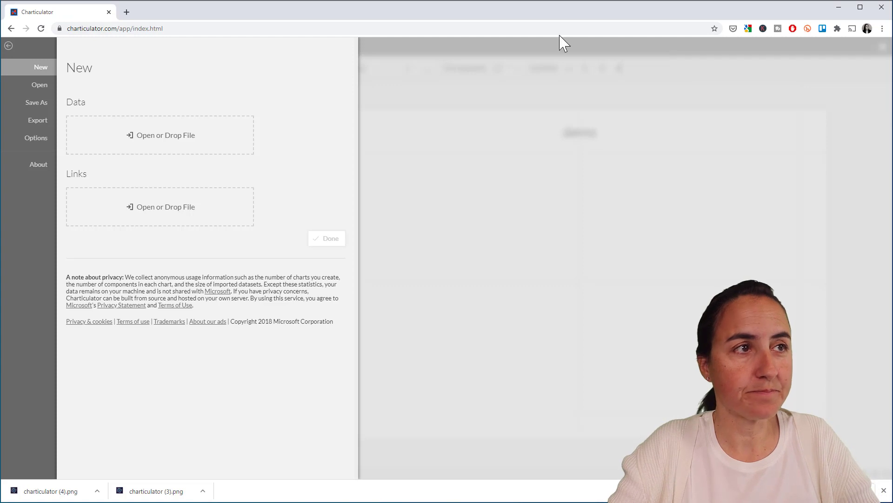
click(181, 135)
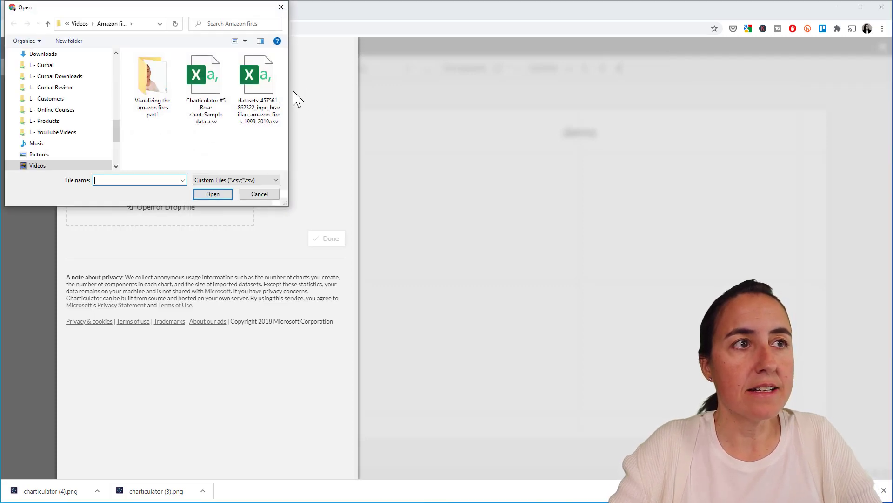
click(211, 116)
click(213, 194)
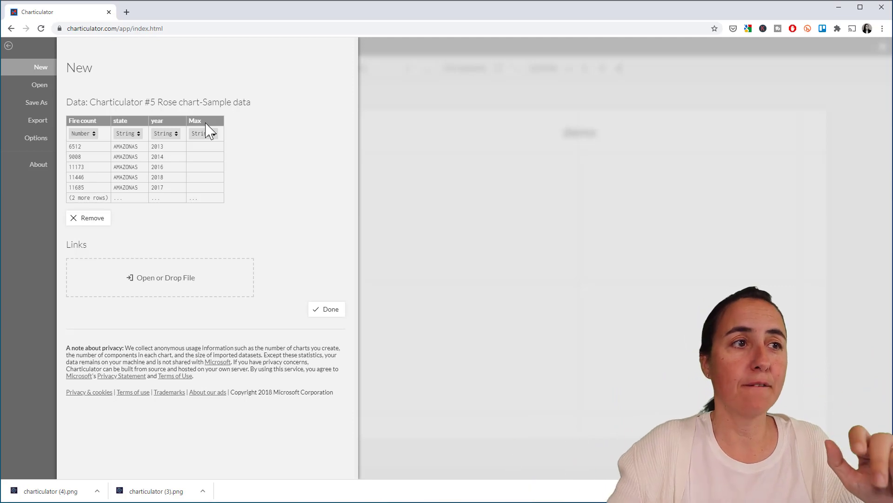
click(328, 309)
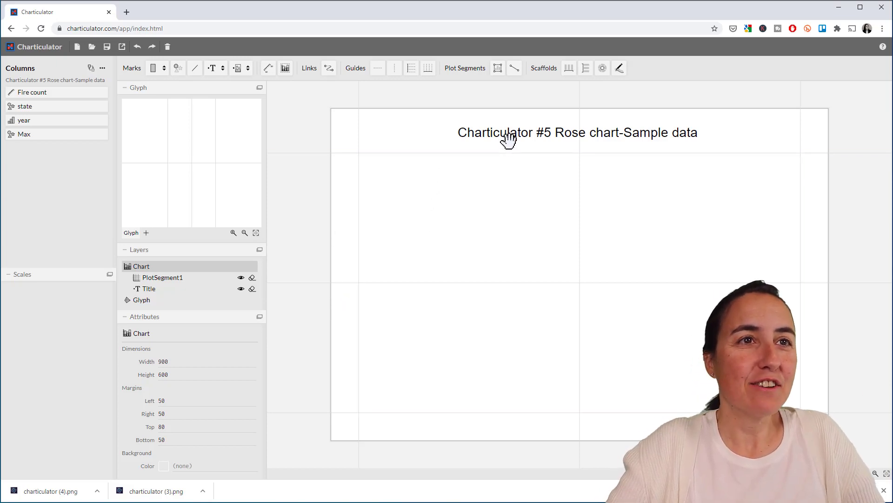
Step: Delete the title from the chart
click(525, 138)
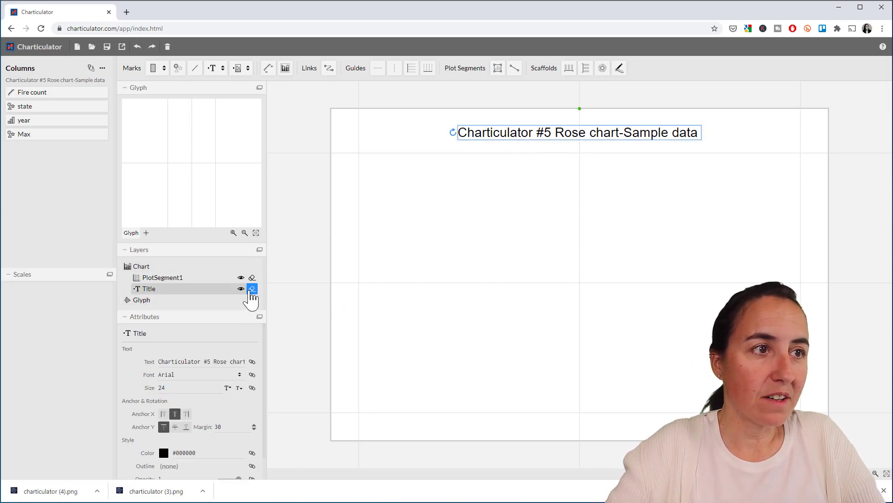
click(252, 289)
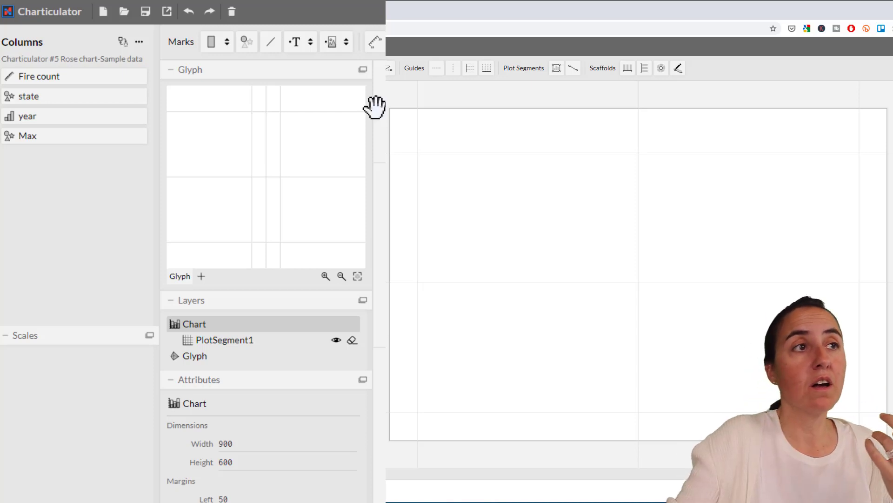
Step: Add a rectangle mark filling the glyph and bind its height to Fire count
drag(211, 45, 272, 192)
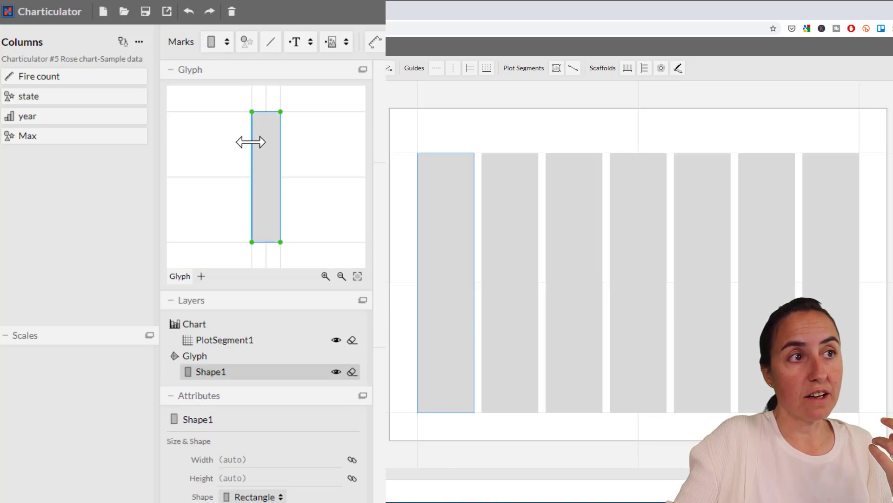
drag(79, 82, 252, 172)
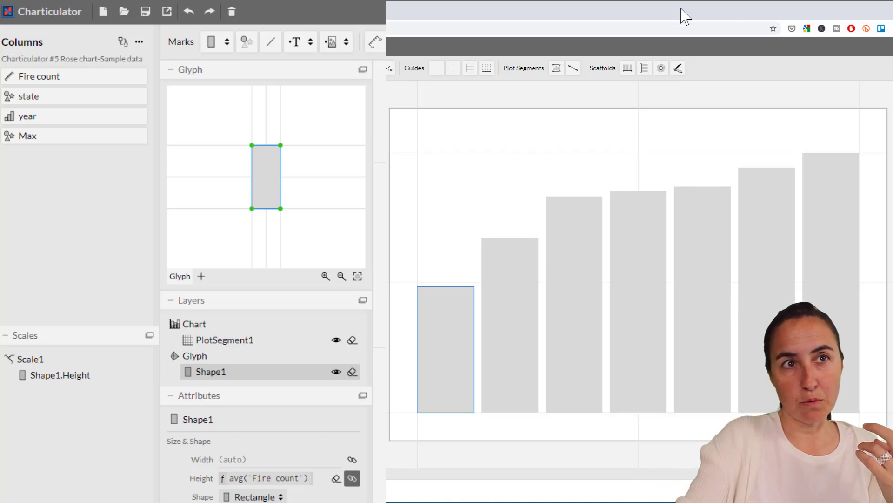
Step: Apply the polar scaffold to the plot segment and put the year column on its angular axis
drag(661, 68, 638, 282)
click(618, 227)
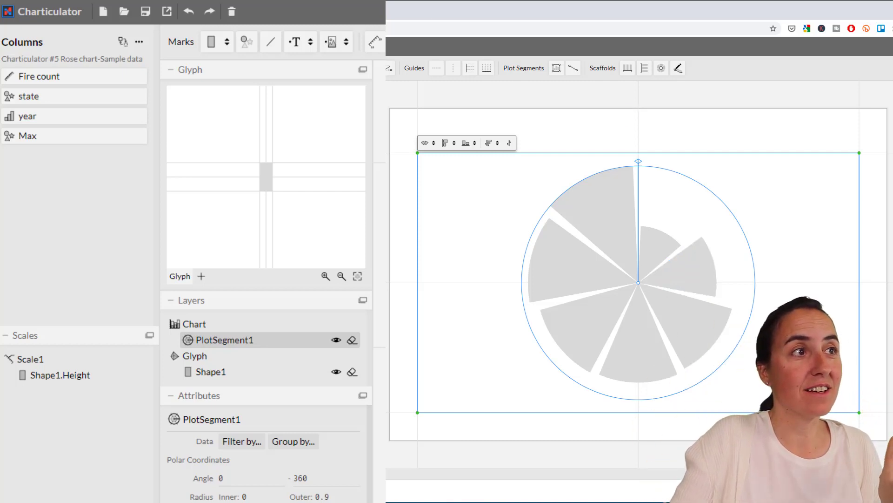
drag(38, 117, 685, 176)
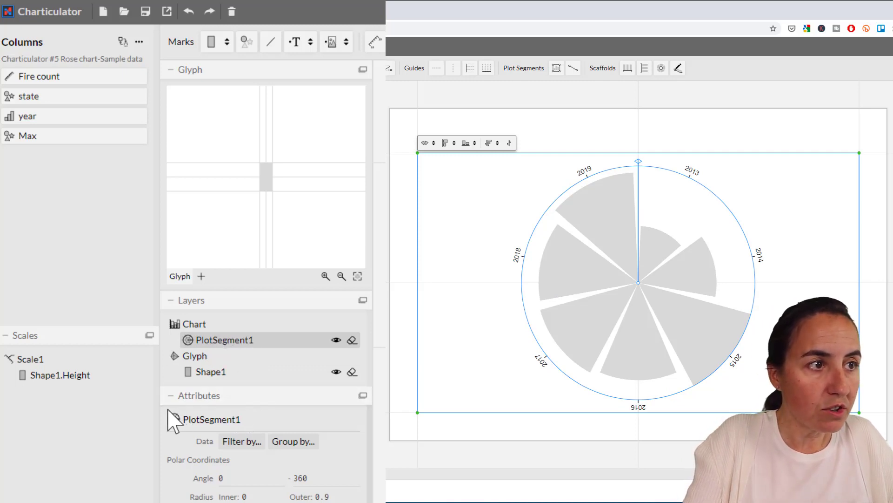
Step: Rename the polar plot segment as Axis
click(219, 420)
text(Axis)
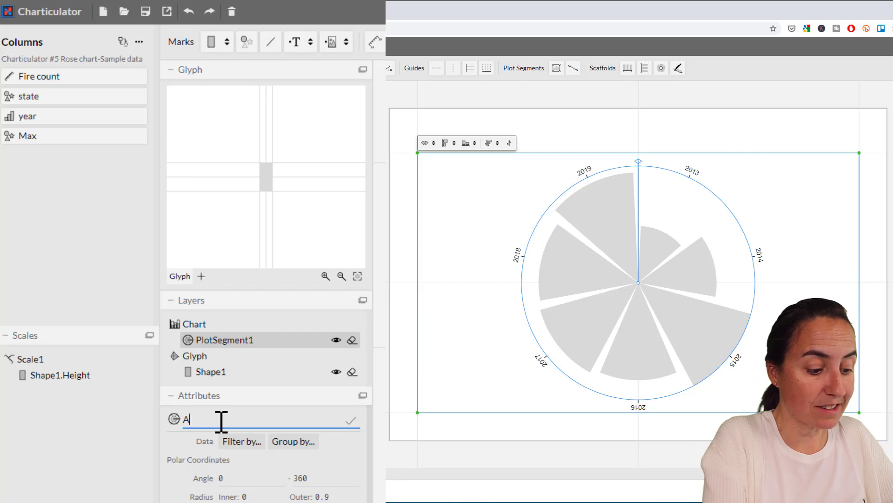
click(350, 422)
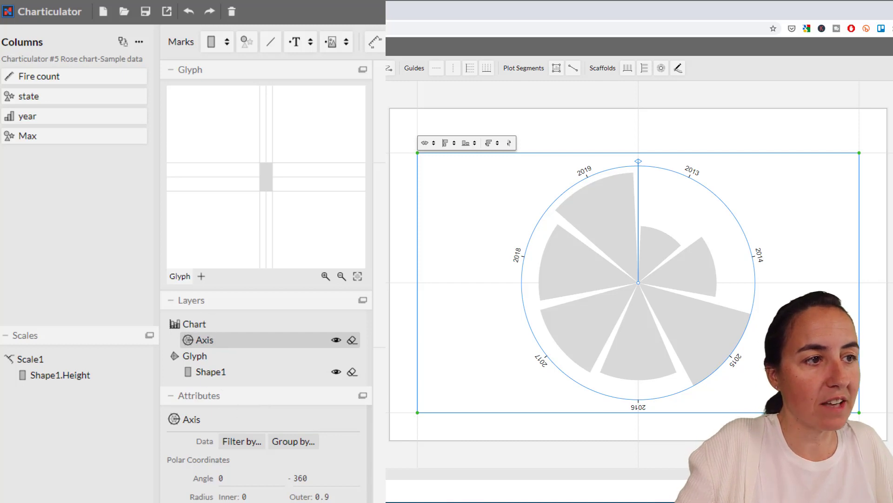
Step: Turn off the visibility of the angular year axis on the Axis plot segment
click(232, 489)
click(232, 488)
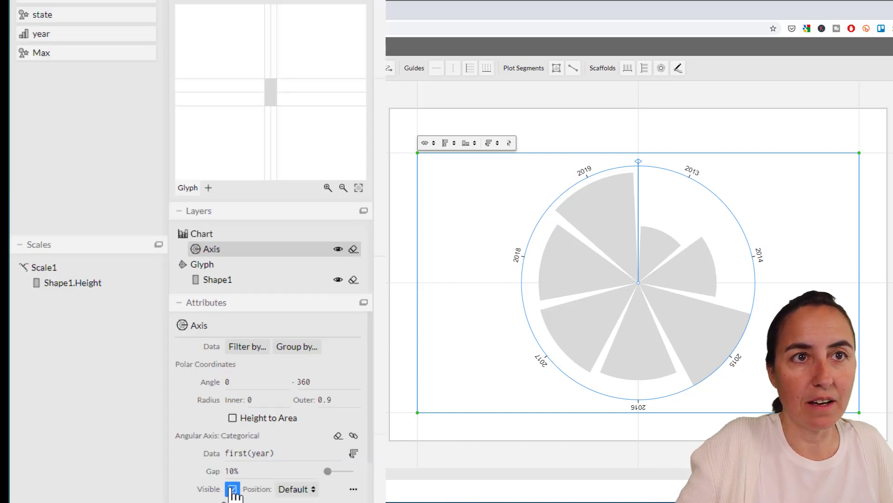
click(232, 489)
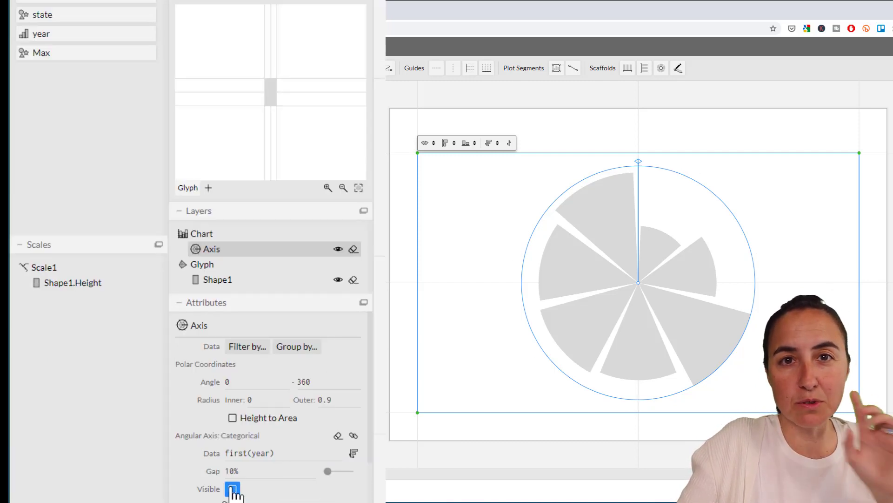
click(232, 488)
click(232, 488)
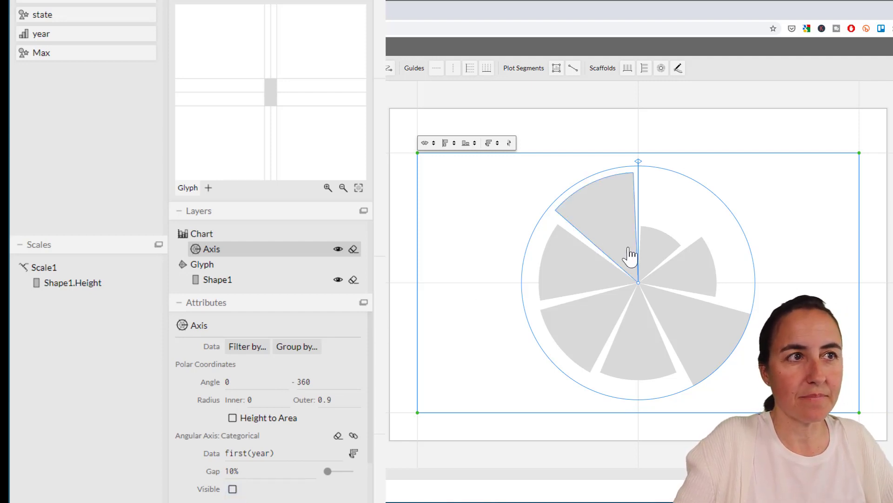
Step: Add a text mark to the glyph and anchor it at the top centre of the rectangle, using the largest slice's glyph
click(659, 252)
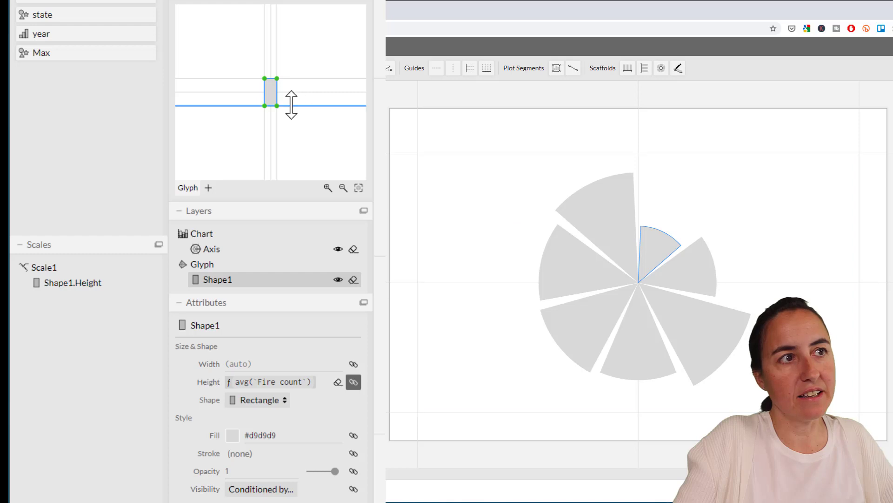
click(692, 333)
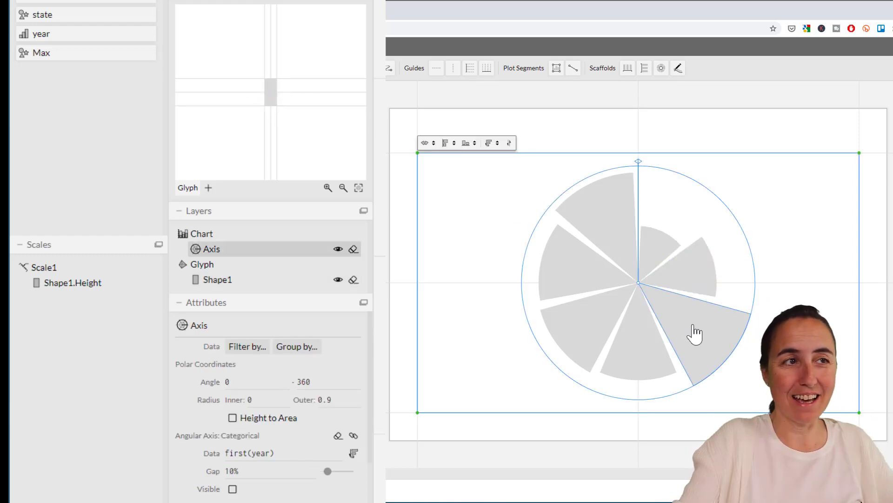
click(684, 331)
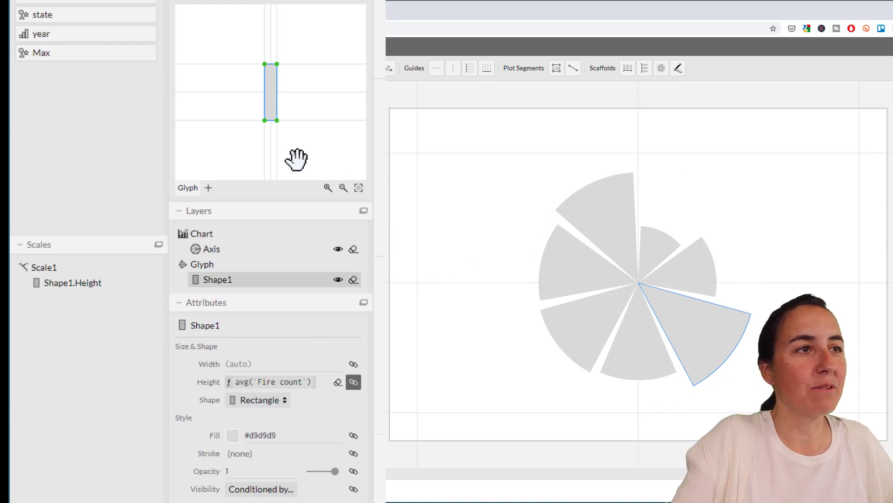
scroll(283, 84, up, 3)
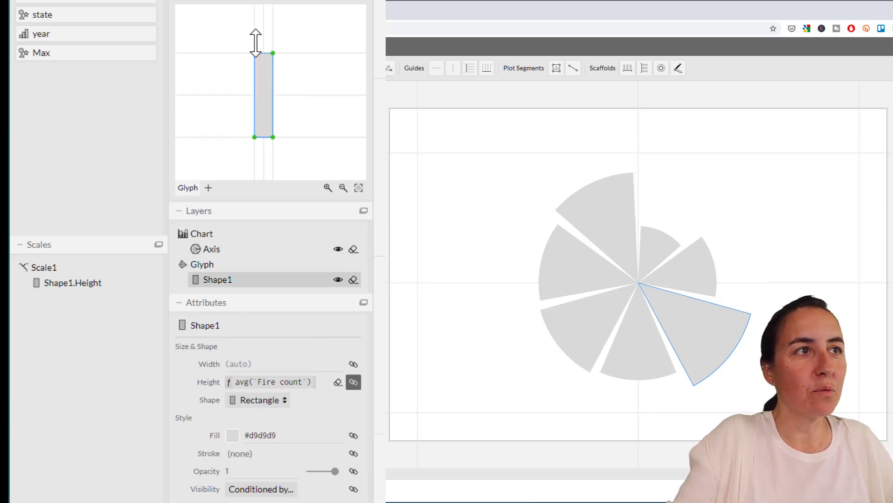
scroll(261, 75, up, 2)
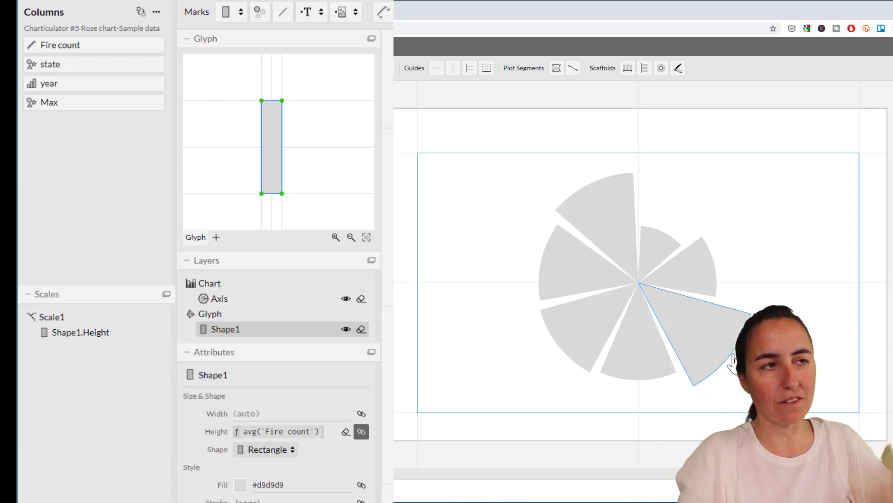
drag(306, 13, 280, 150)
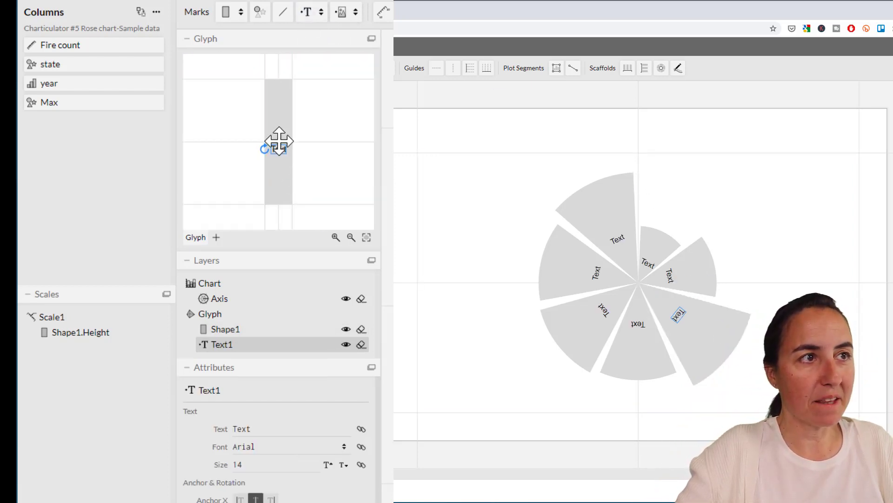
drag(279, 149, 280, 82)
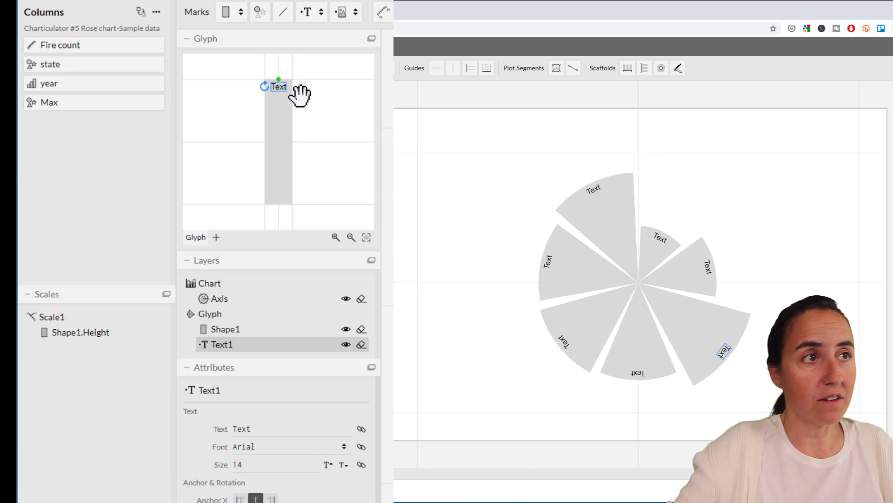
Step: Bind the text mark to Fire count and edit its expression to divide by 1000 with the number format .2f
drag(58, 45, 273, 427)
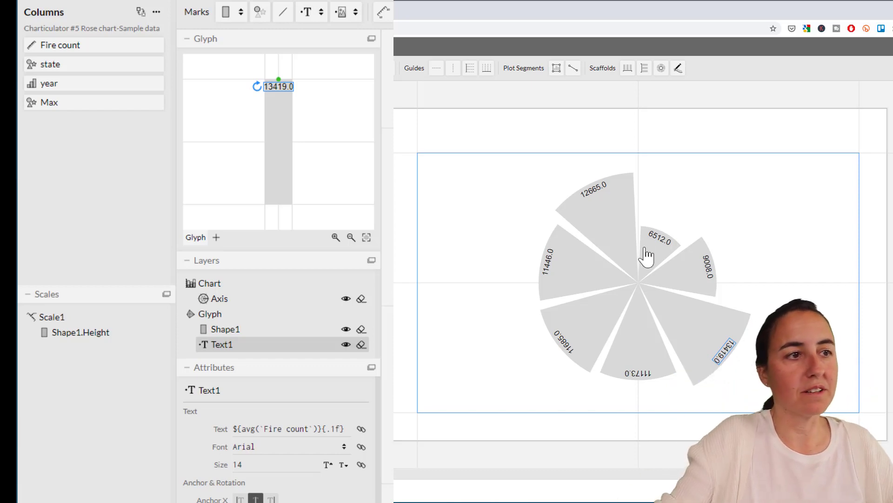
click(295, 429)
triple_click(315, 429)
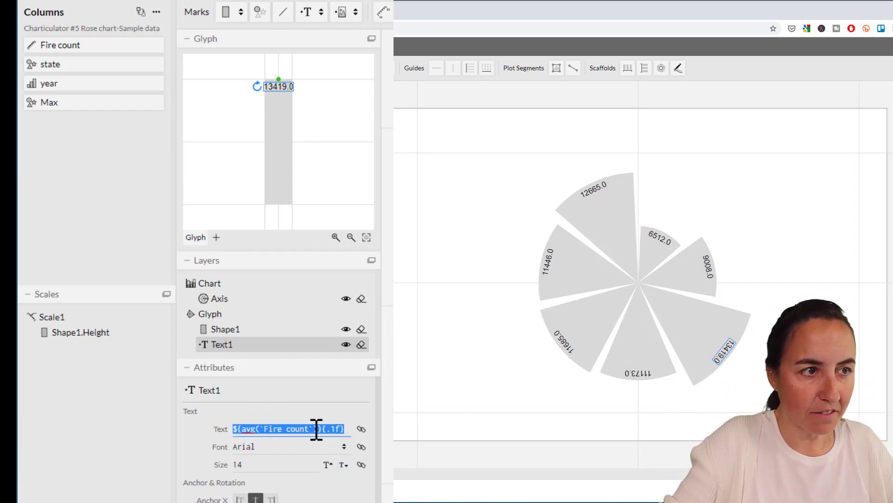
click(315, 429)
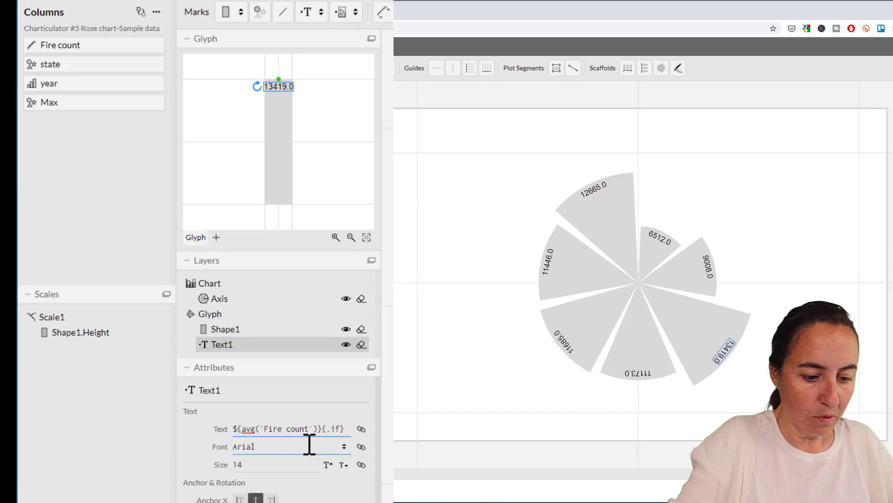
text(/1000)
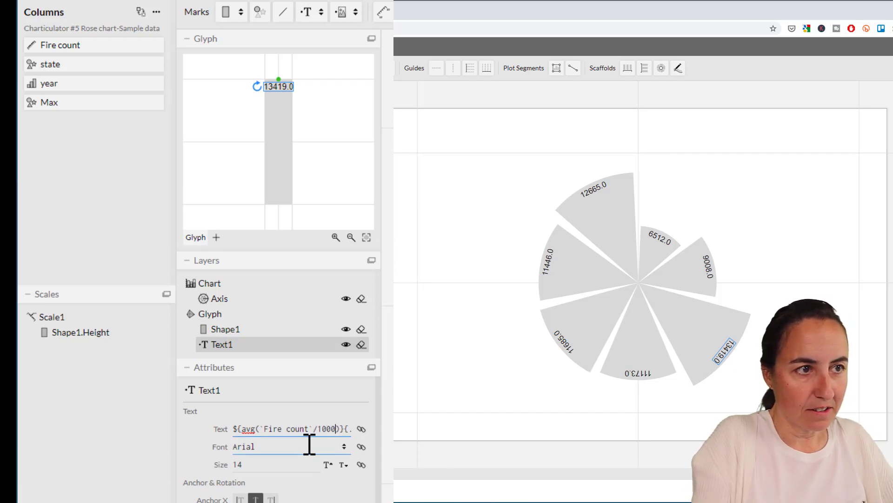
key(Right)
key(Right)
key(Right)
key(Right)
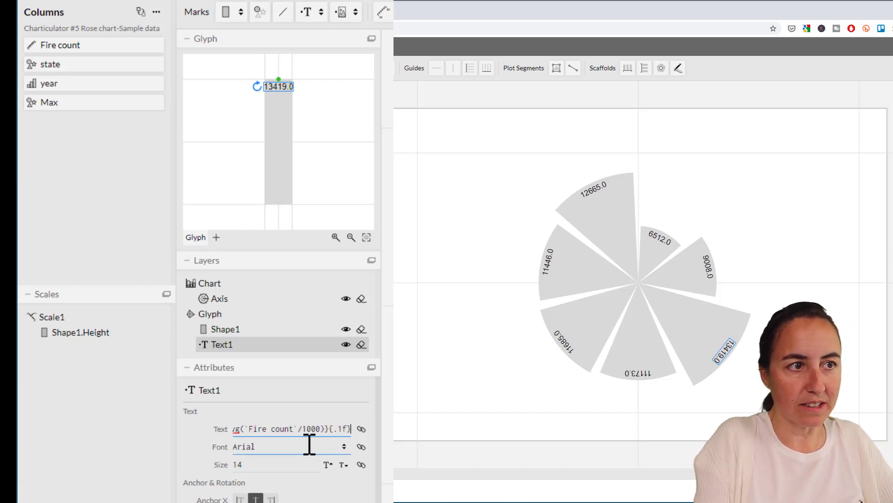
key(BackSpace)
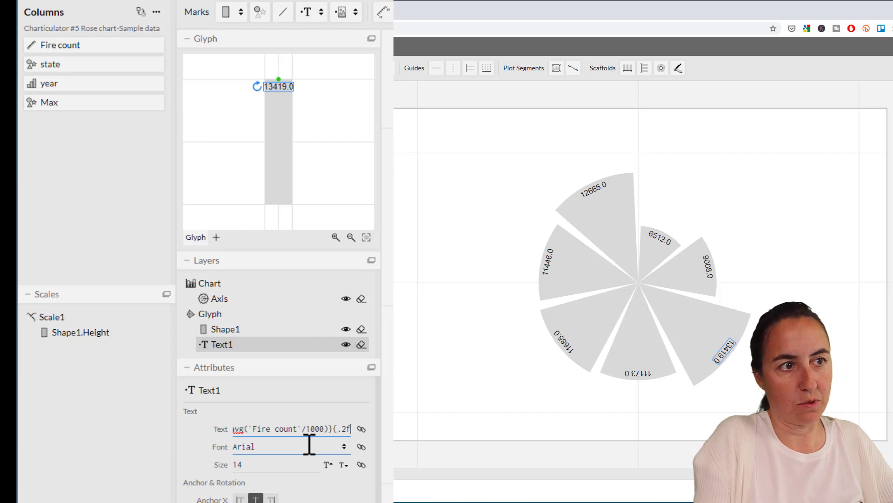
text(2)
key(Return)
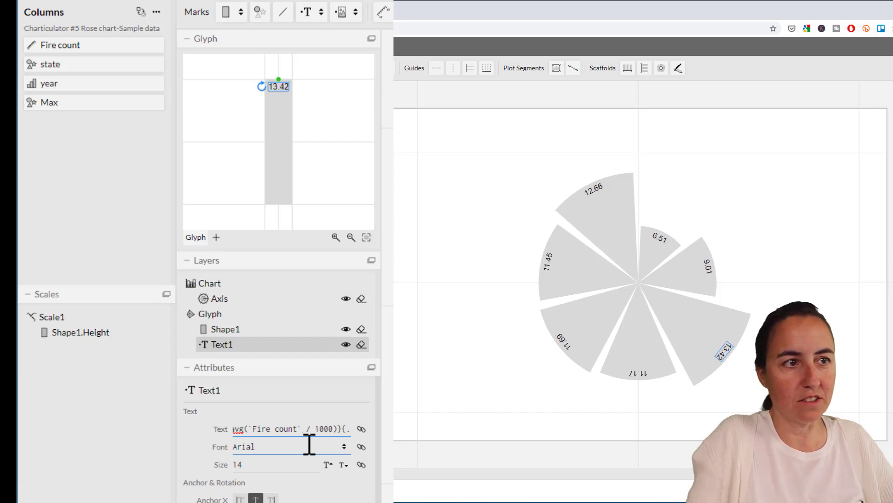
Step: Change the label's number format to .1f and append the suffix K to its text
click(316, 429)
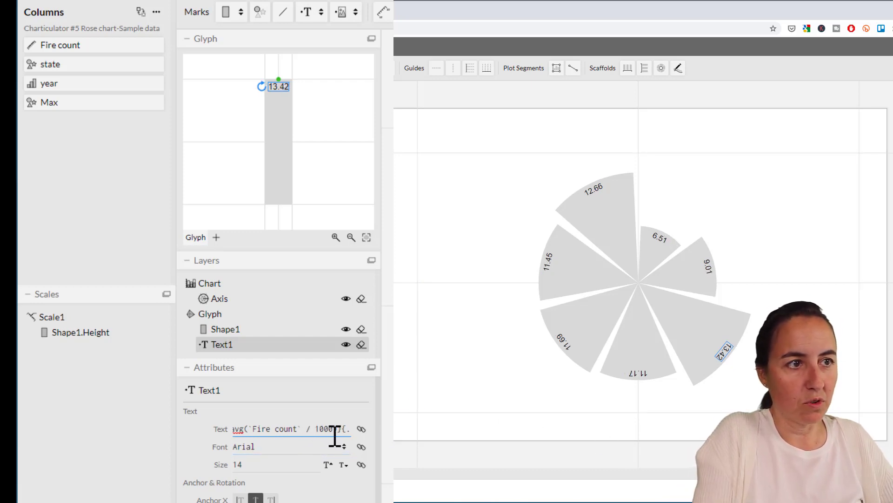
key(Right)
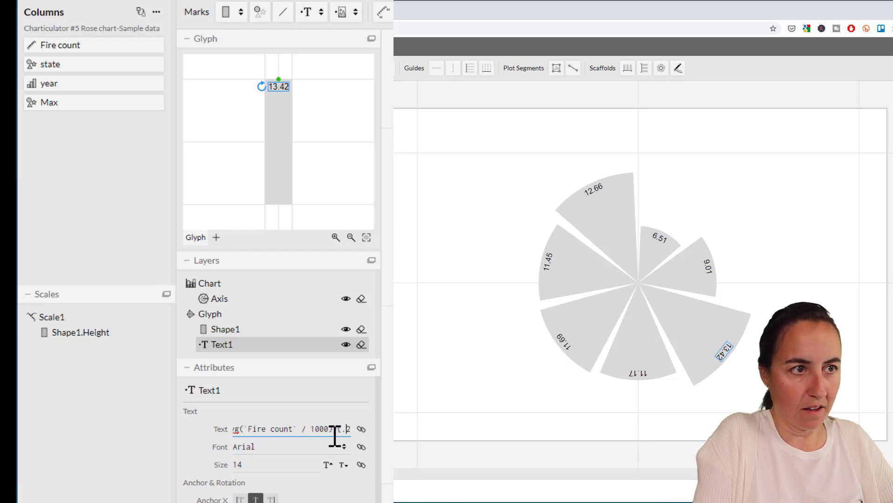
key(Right)
key(Right)
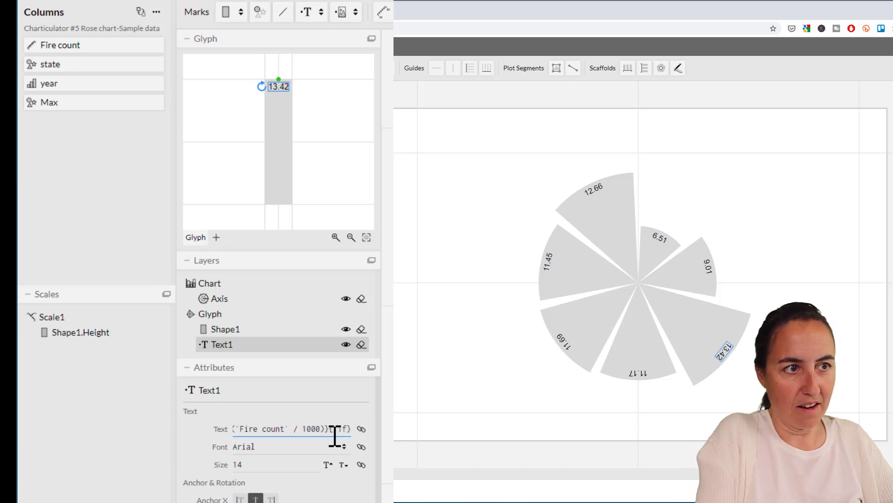
key(Return)
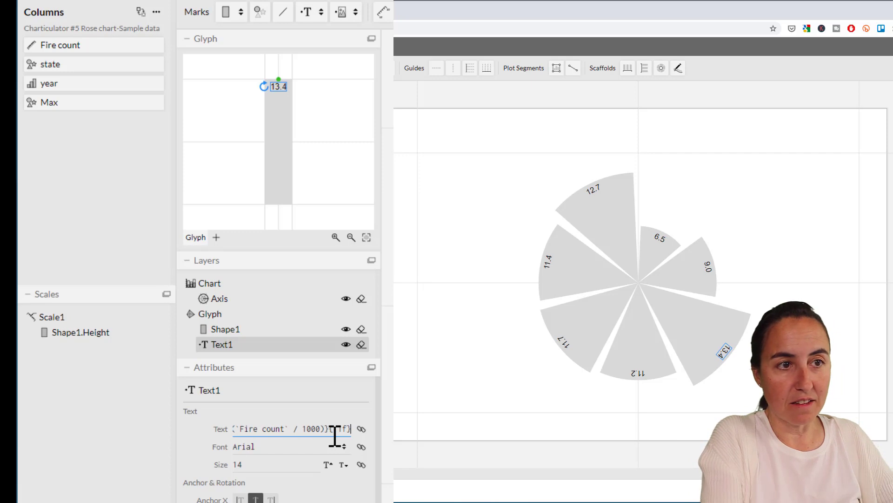
text(K)
key(Return)
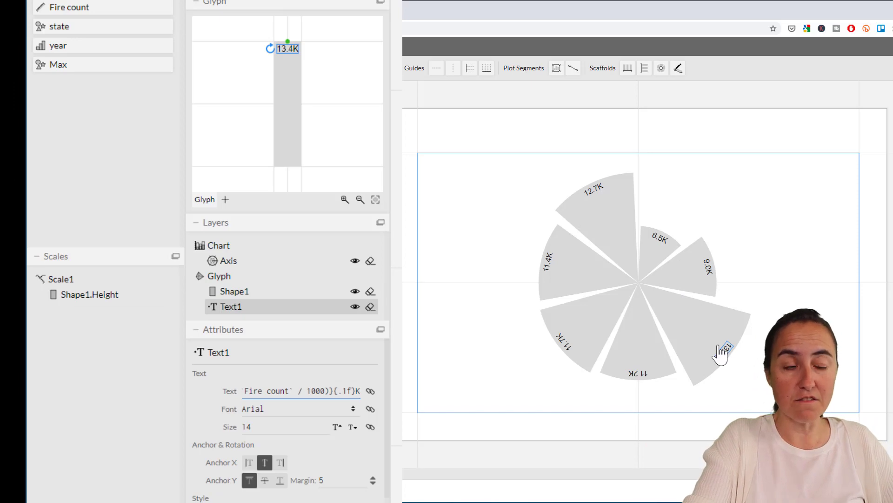
Step: Set the text mark's colour to white
click(257, 499)
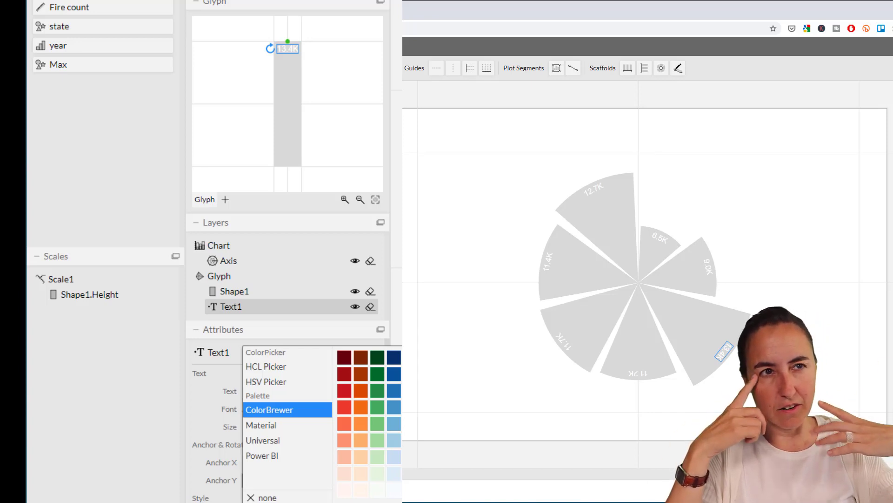
Step: Add a second text mark at the rectangle's top centre, anchored to sit above the edge, and bind its text to year
click(403, 461)
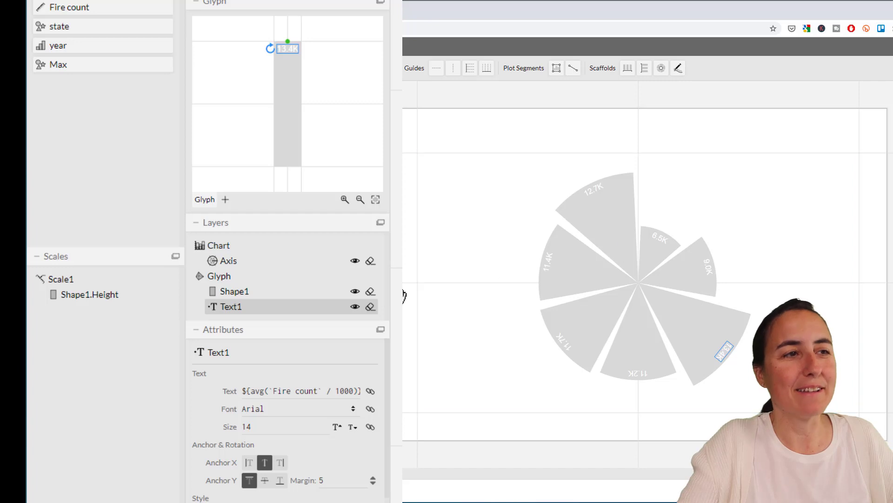
drag(311, 2, 286, 48)
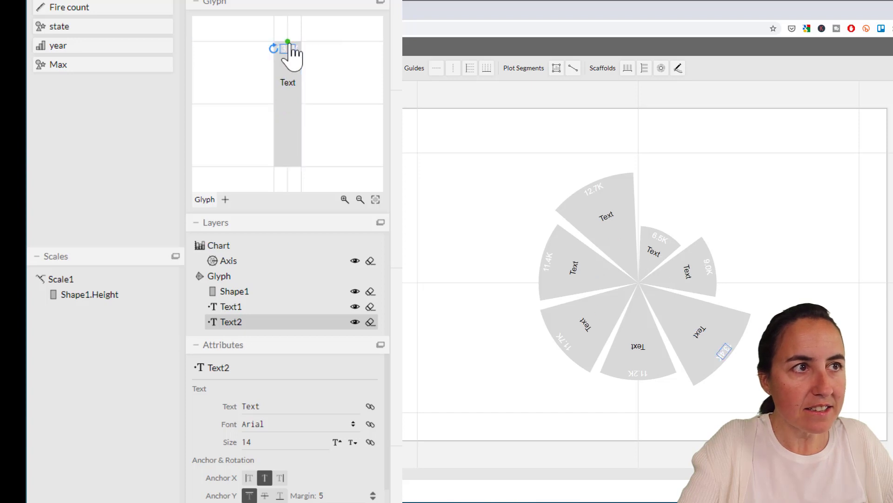
click(280, 495)
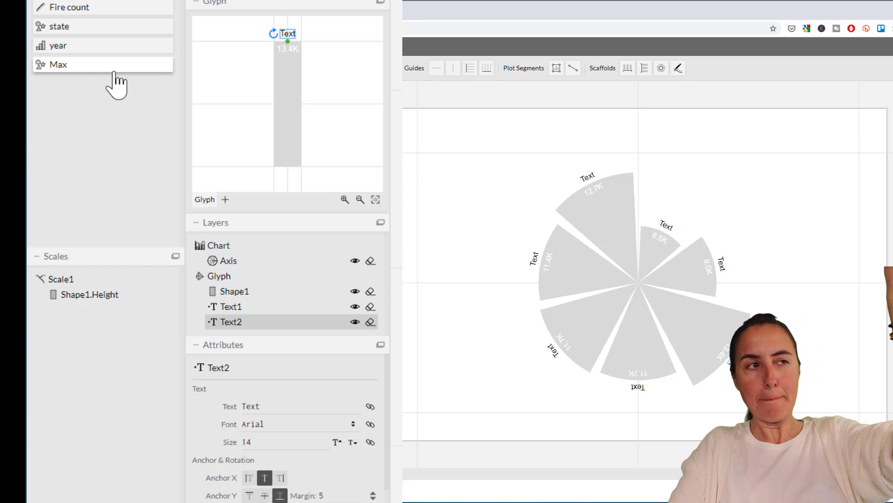
drag(81, 48, 297, 412)
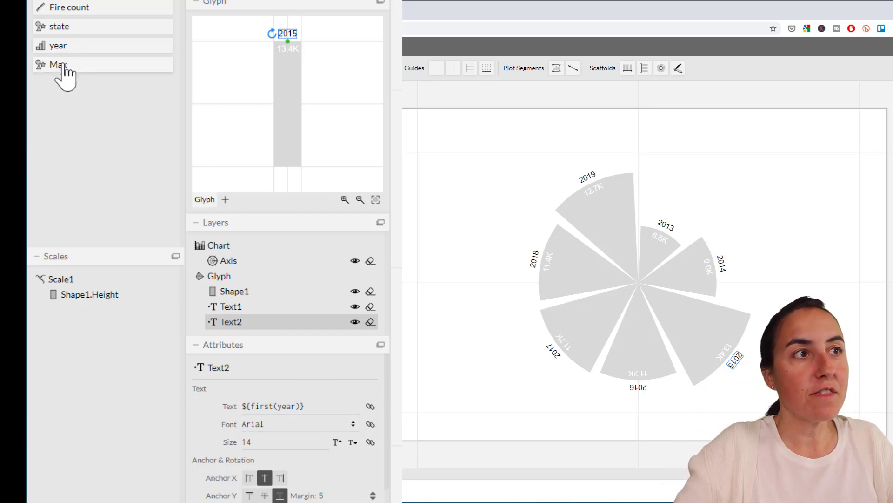
drag(60, 68, 726, 356)
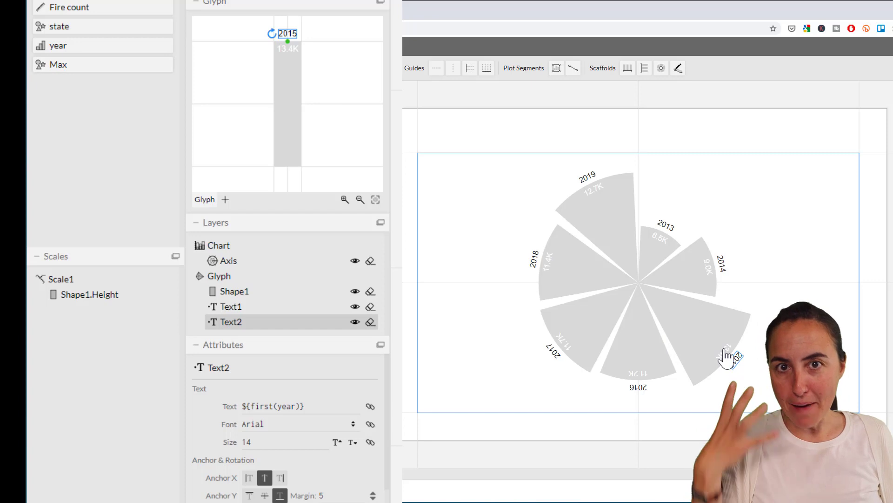
drag(726, 356, 726, 356)
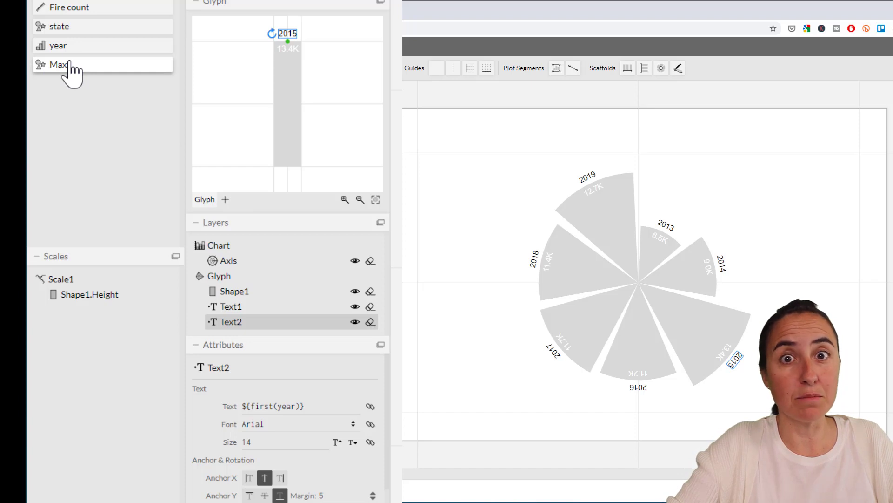
drag(52, 68, 721, 356)
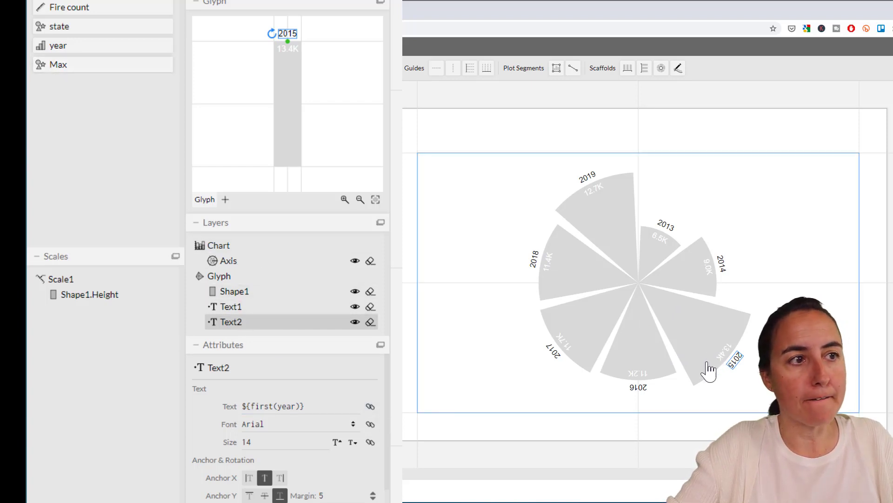
click(703, 350)
scroll(302, 442, down, 2)
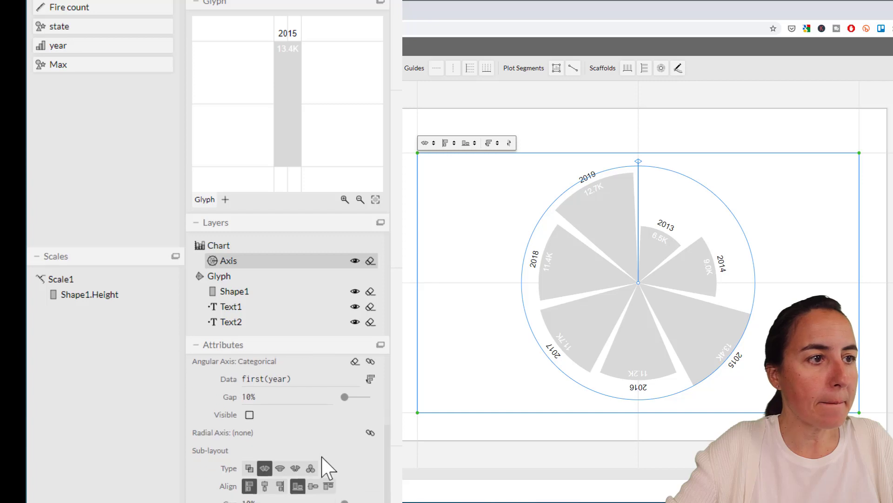
scroll(285, 480, up, 2)
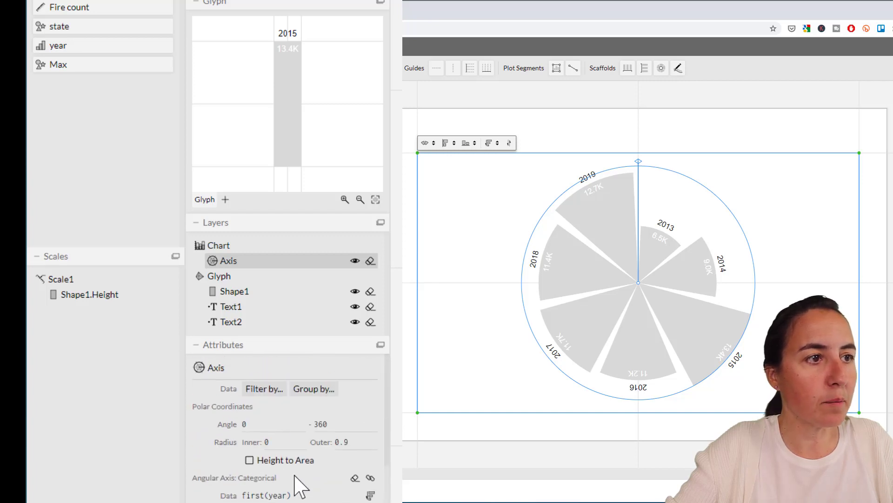
Step: Bind the rectangle's fill to Max, colouring the MAX slice orange #f16913 and the other slices grey #bdbdbd
click(295, 149)
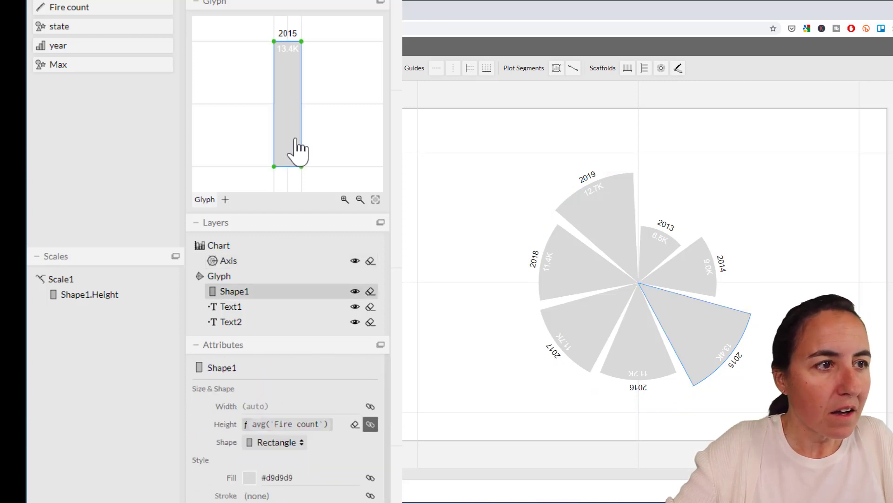
scroll(335, 456, down, 1)
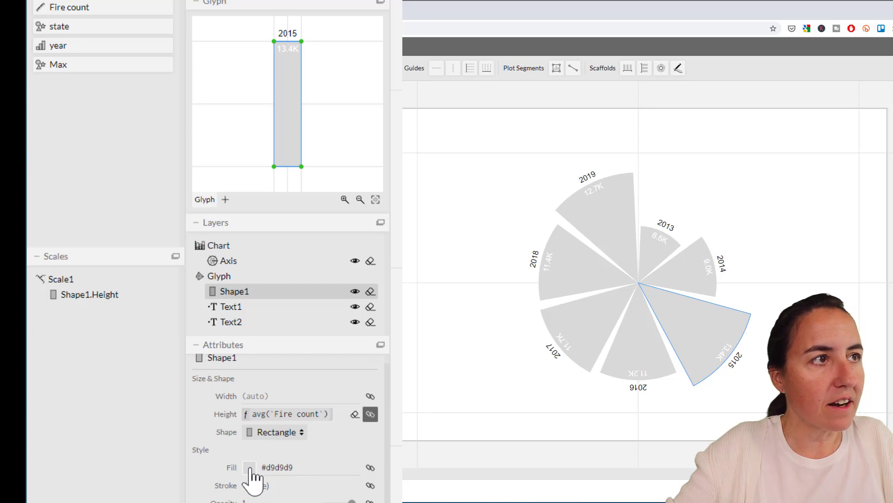
drag(103, 68, 311, 477)
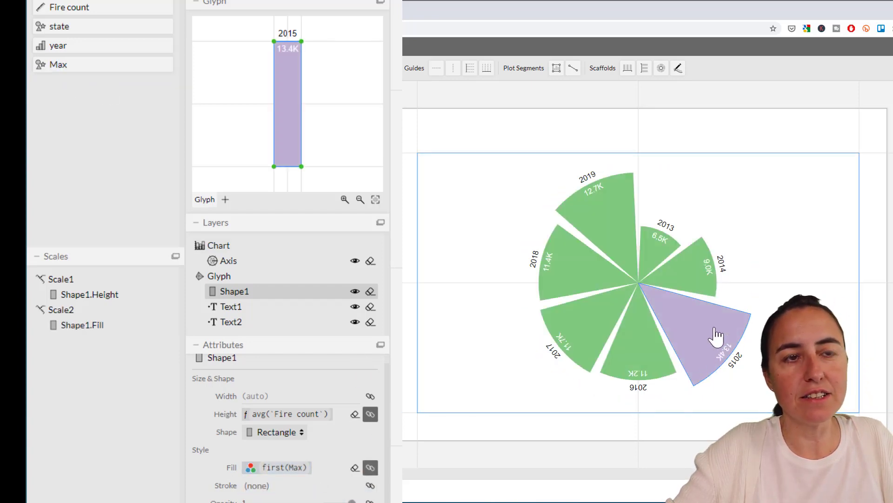
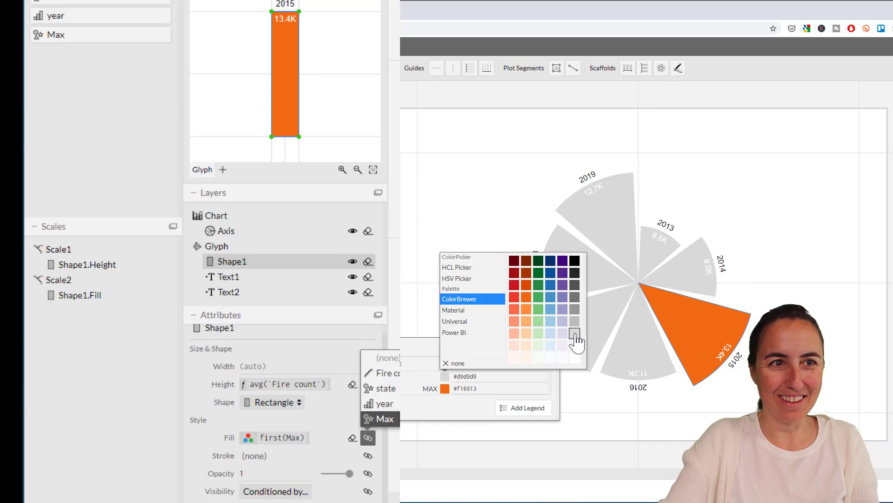
click(575, 323)
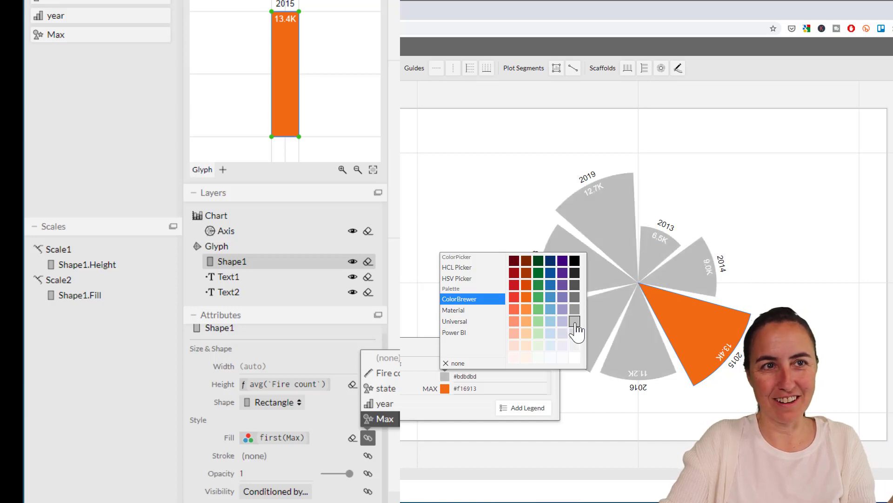
click(440, 456)
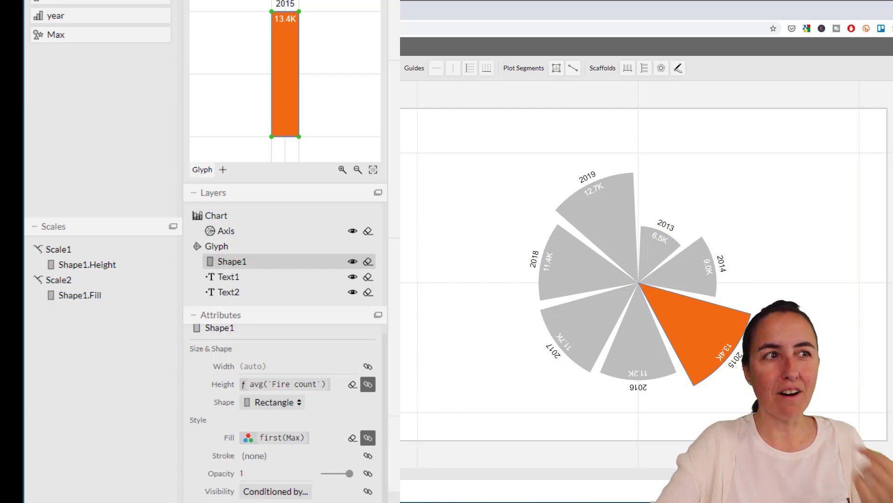
Step: Set the year label's text colour to orange #f16913
click(285, 4)
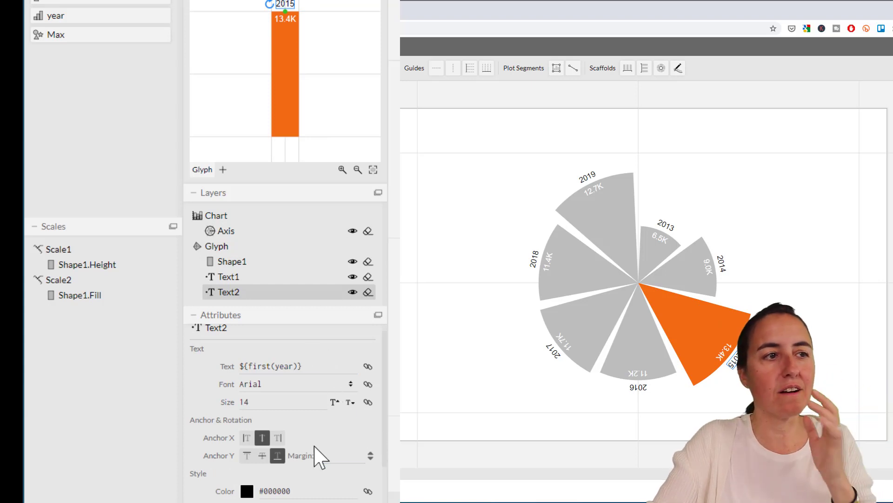
click(326, 455)
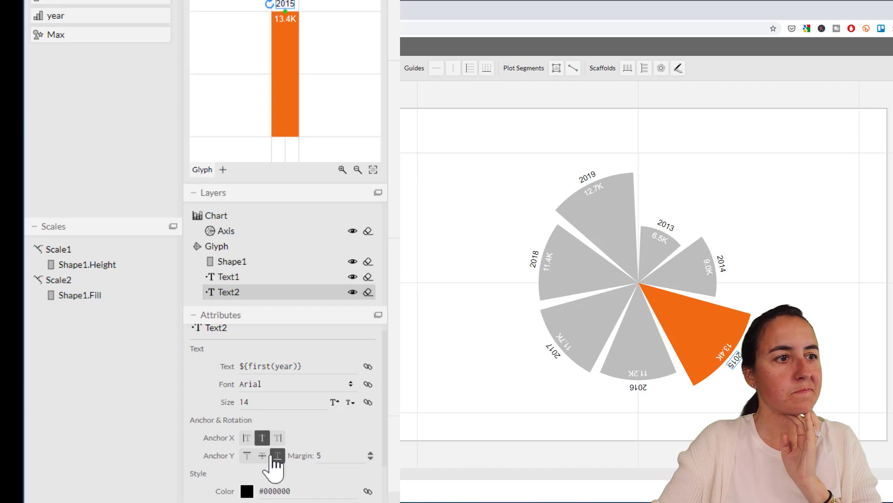
click(246, 490)
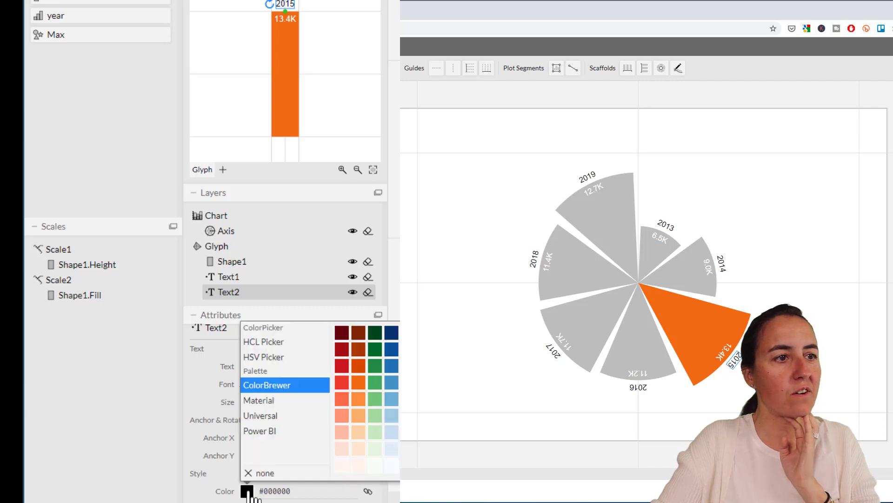
click(359, 383)
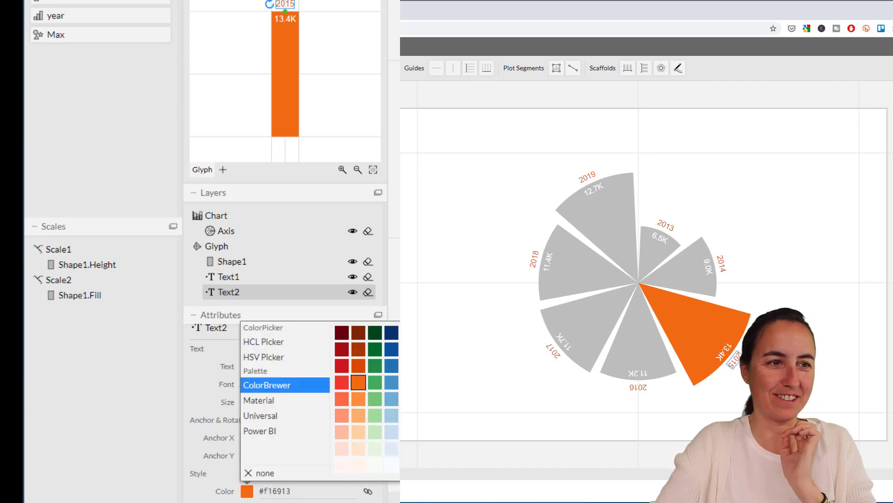
click(413, 477)
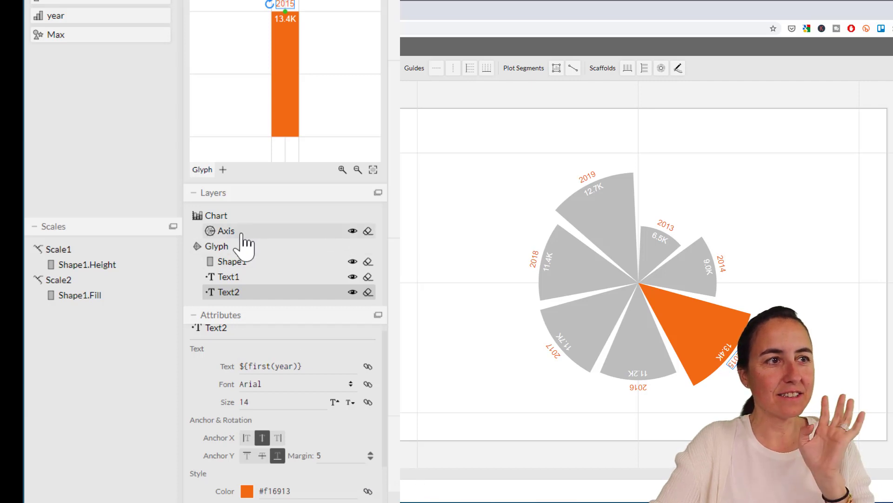
Step: Rename the glyph's rectangle shape as Bar
click(237, 261)
click(253, 333)
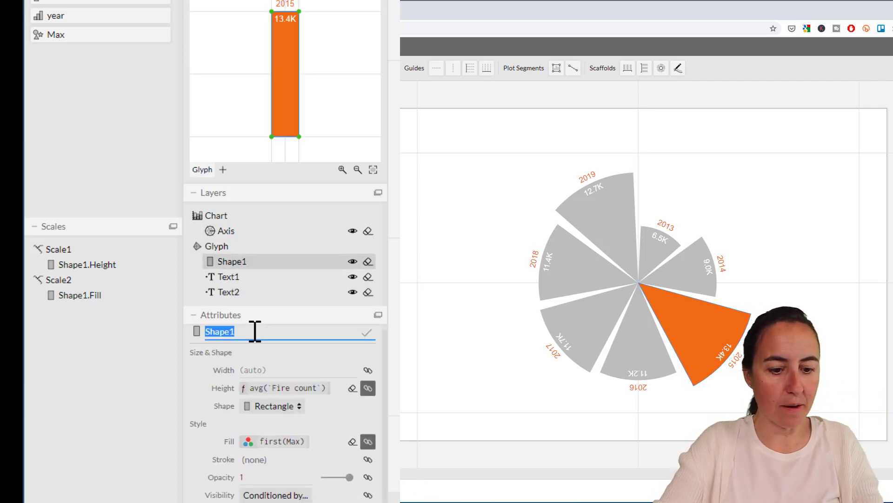
click(255, 331)
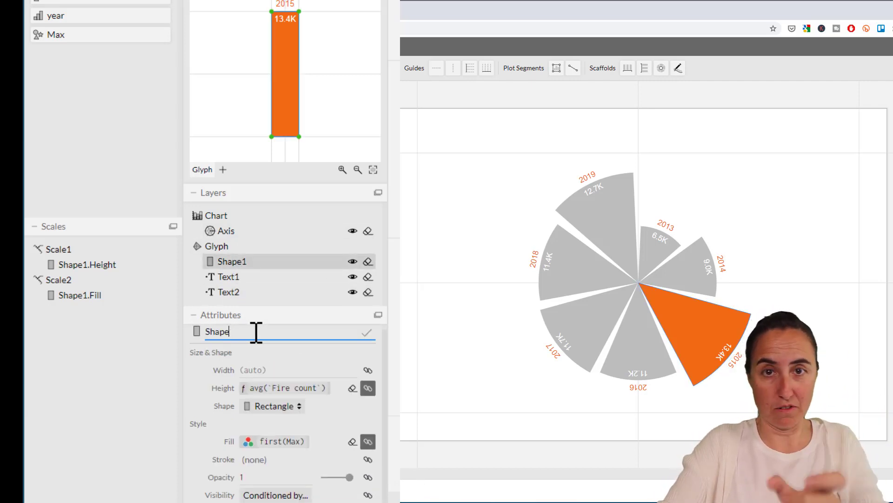
drag(257, 339, 191, 335)
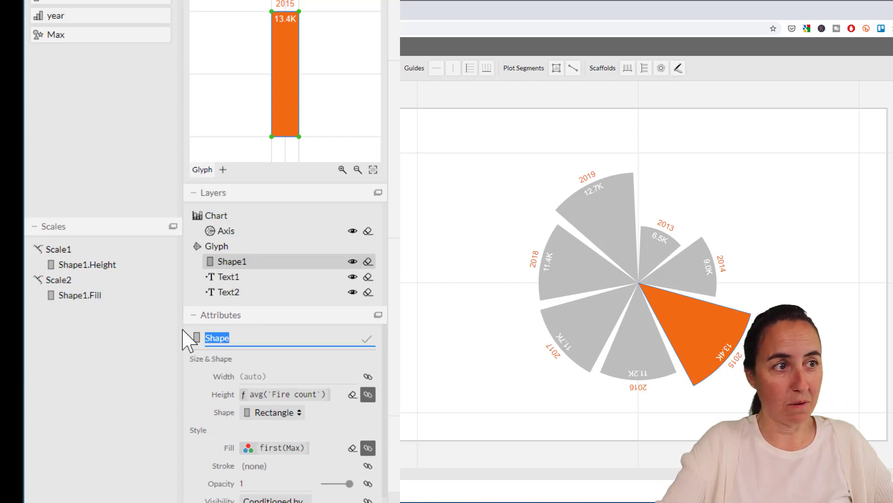
text(Bar)
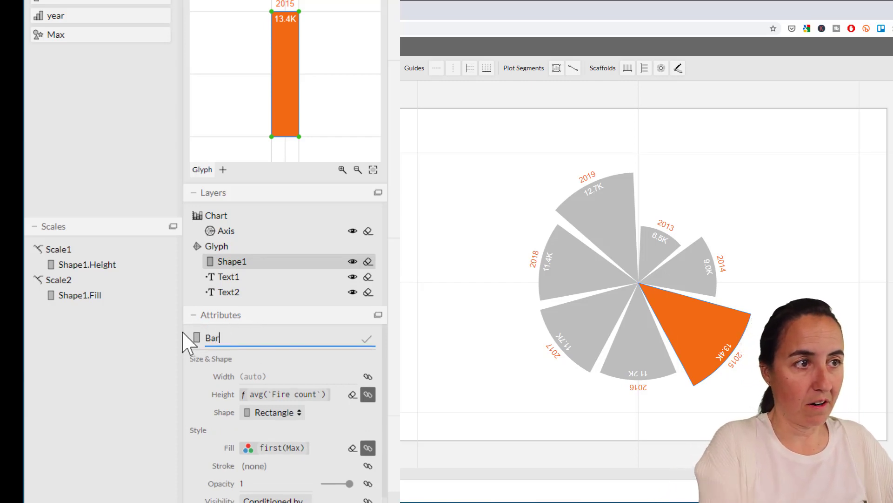
click(366, 339)
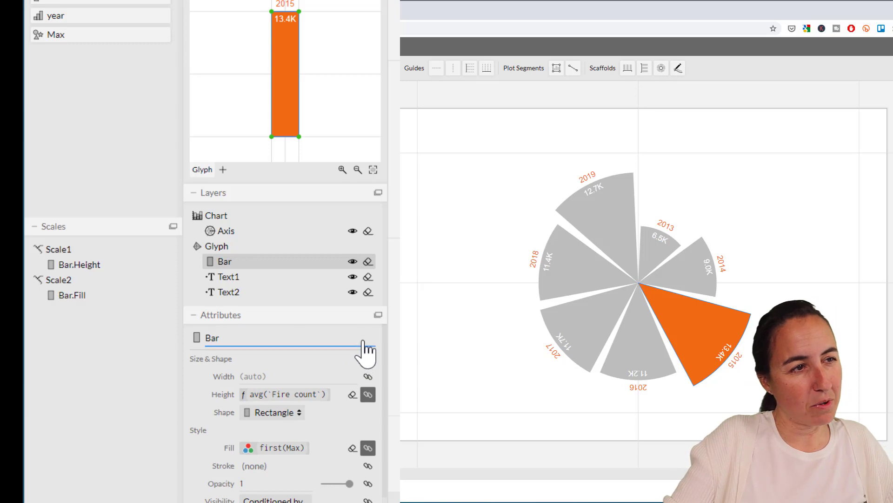
Step: Rename the fire count text mark as Bar Legend
click(230, 278)
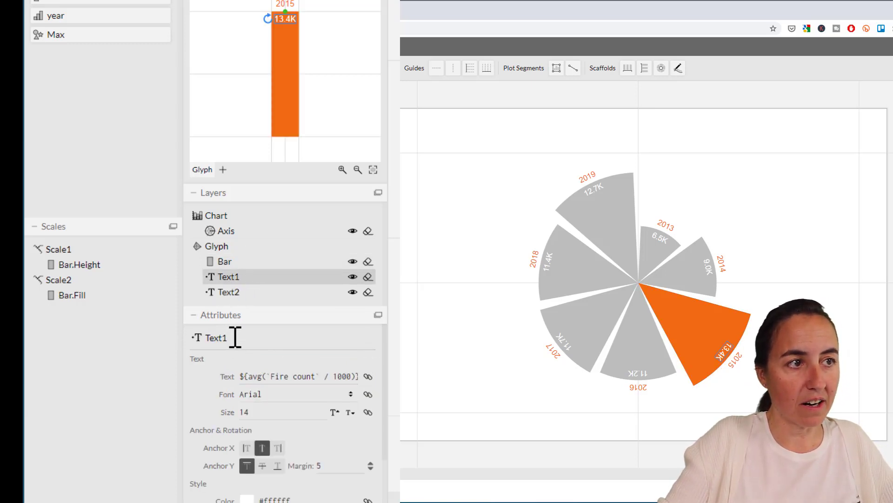
click(210, 338)
text(Ba)
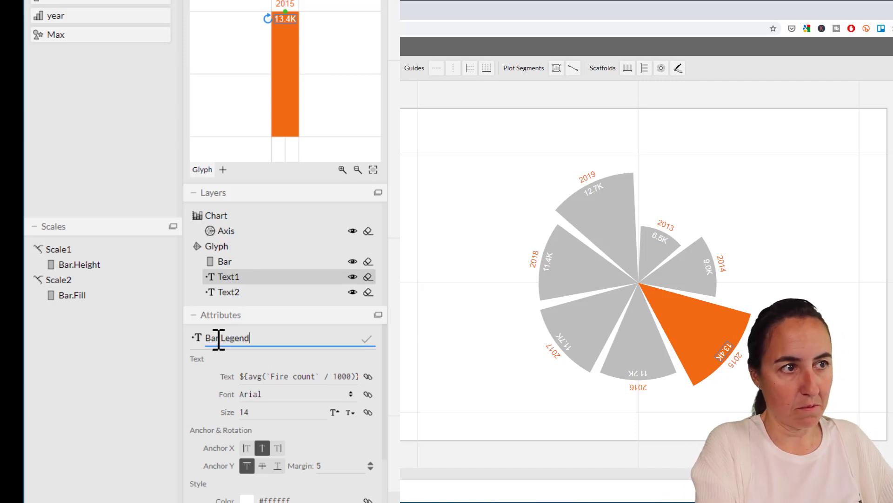
text(r Legend)
click(367, 339)
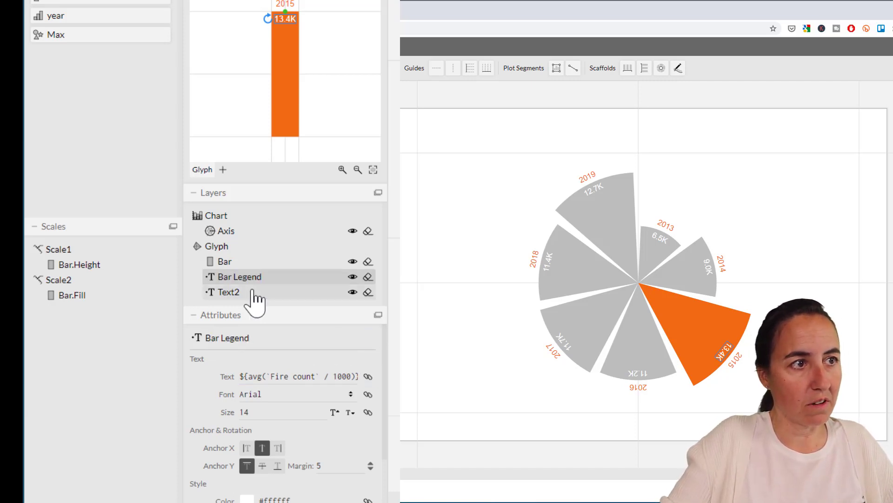
Step: Rename the year text mark as Axis Legend
click(246, 292)
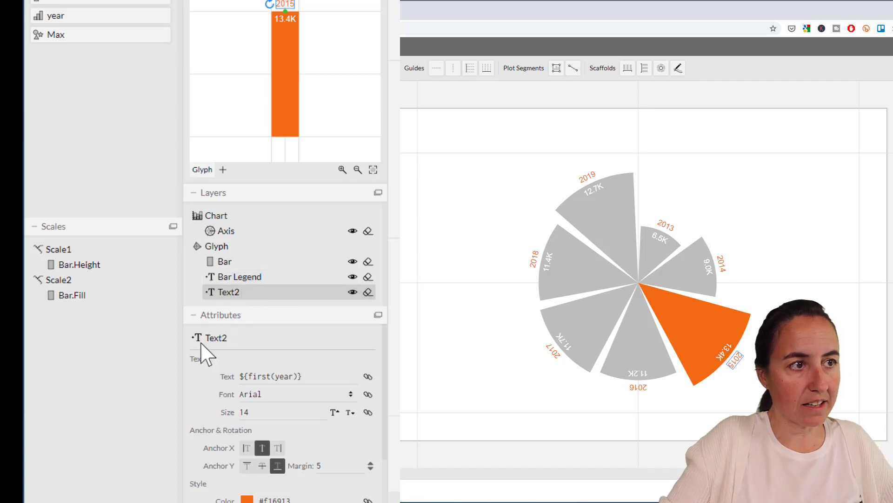
click(216, 339)
drag(239, 337, 194, 342)
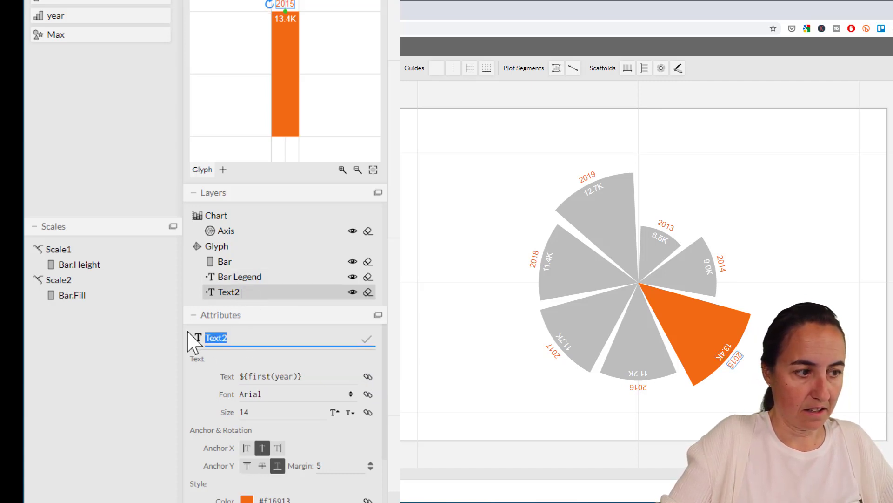
text(Axis Leg)
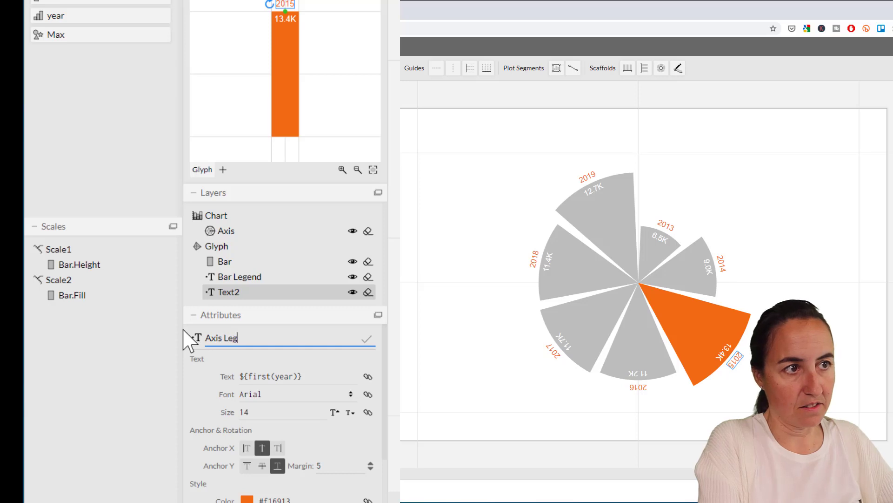
text(end)
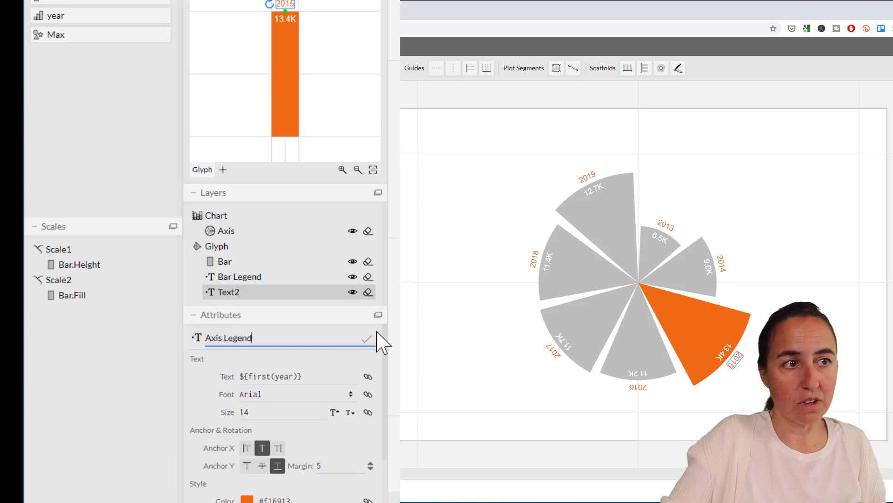
click(368, 340)
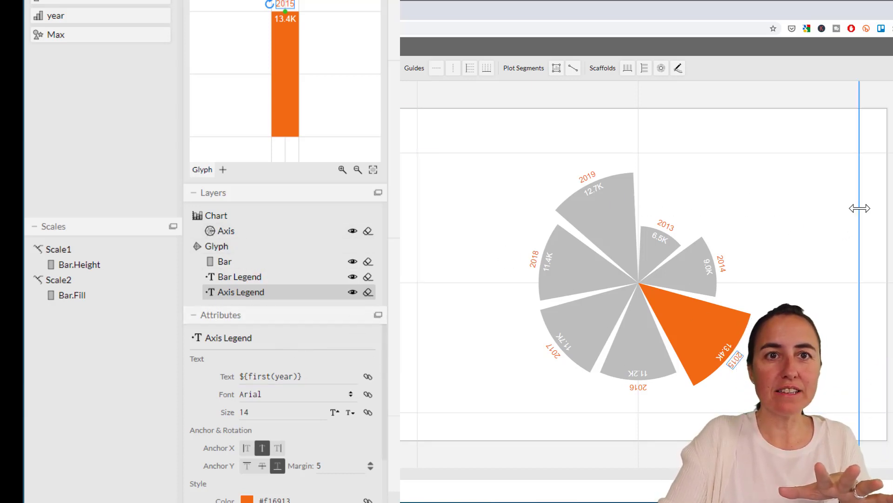
Step: Move the plot area's right boundary inward and narrow the chart canvas to a portrait shape
drag(860, 206, 807, 215)
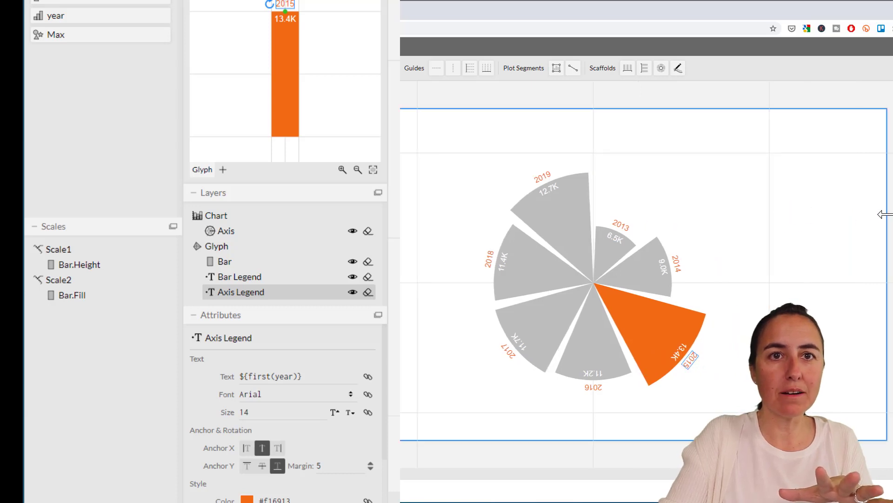
drag(884, 213, 777, 215)
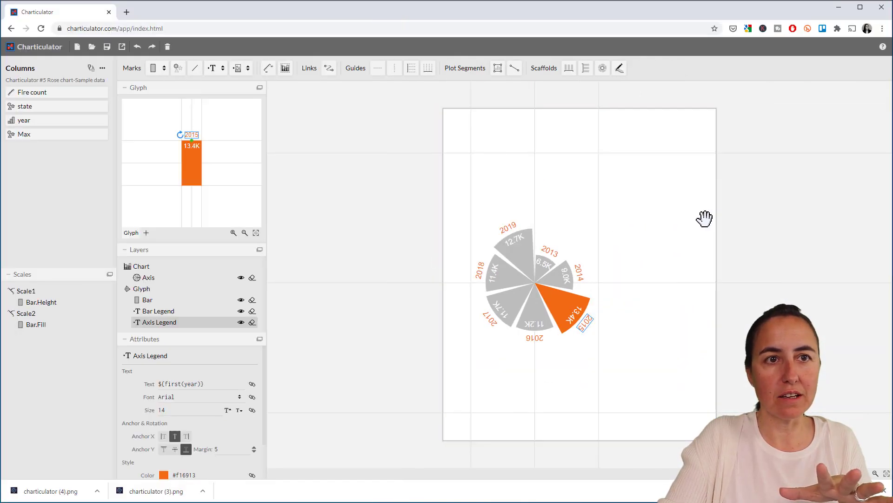
Step: Widen the plot area by moving its right boundary outward and shorten the chart canvas to about 507 high
drag(657, 199, 698, 204)
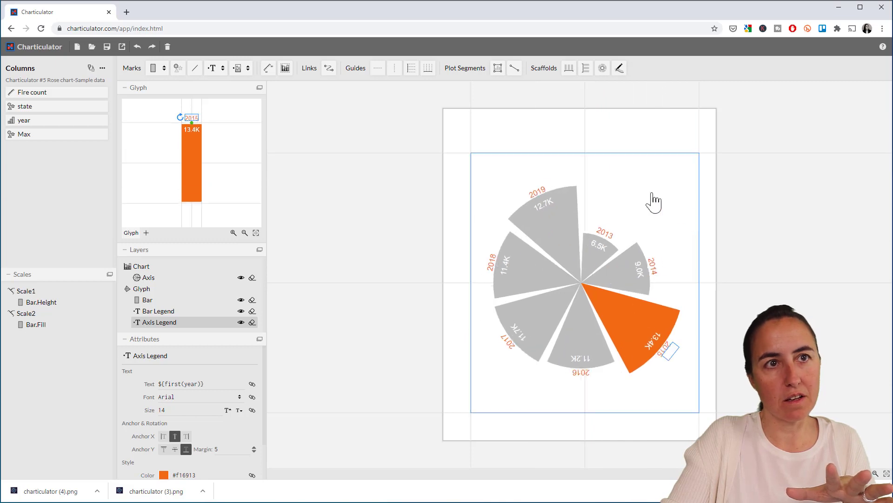
click(598, 114)
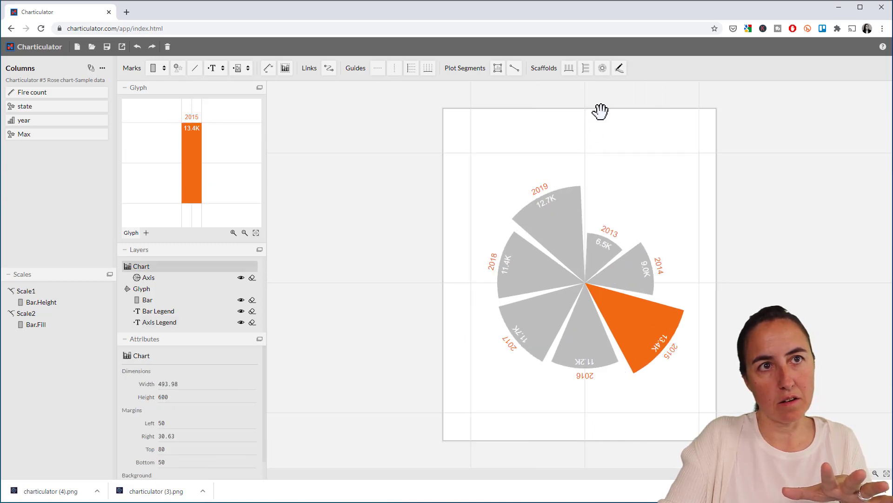
drag(602, 111, 602, 135)
Step: Enlarge the plot area by moving its top, left and bottom boundaries outward toward the canvas edges
click(601, 177)
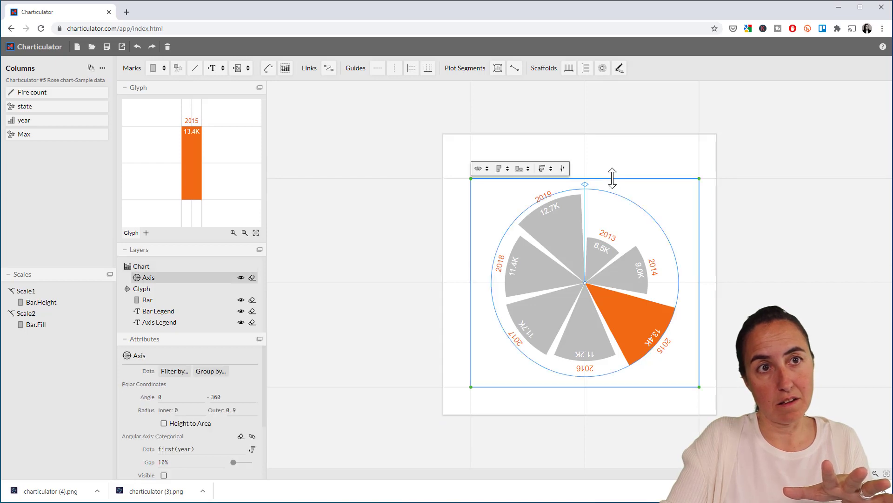
drag(610, 177, 612, 153)
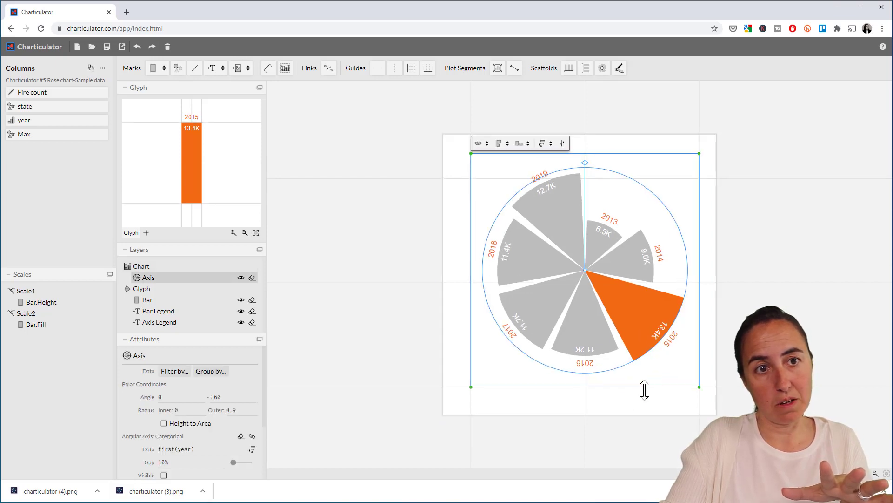
drag(644, 386, 641, 392)
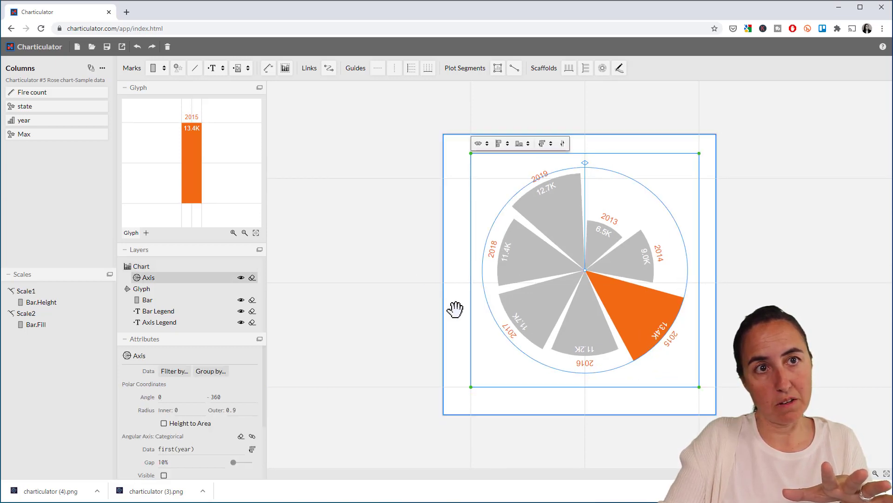
drag(471, 292, 463, 292)
drag(534, 386, 535, 394)
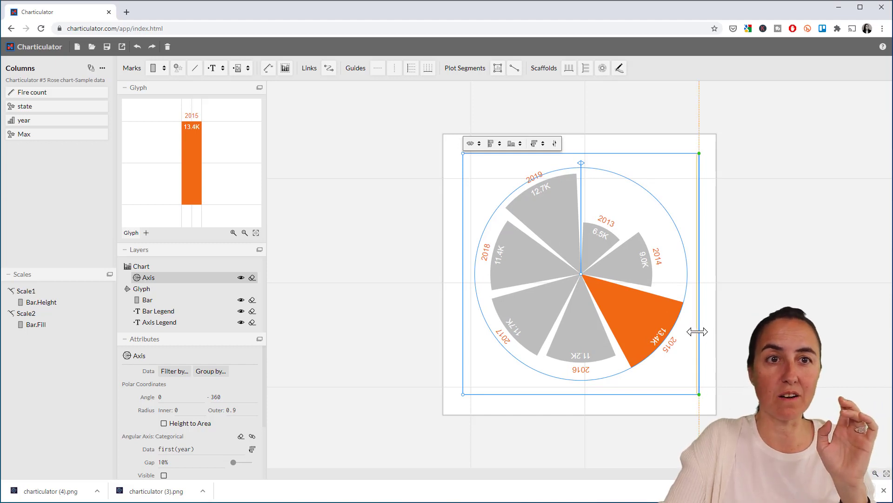
click(751, 335)
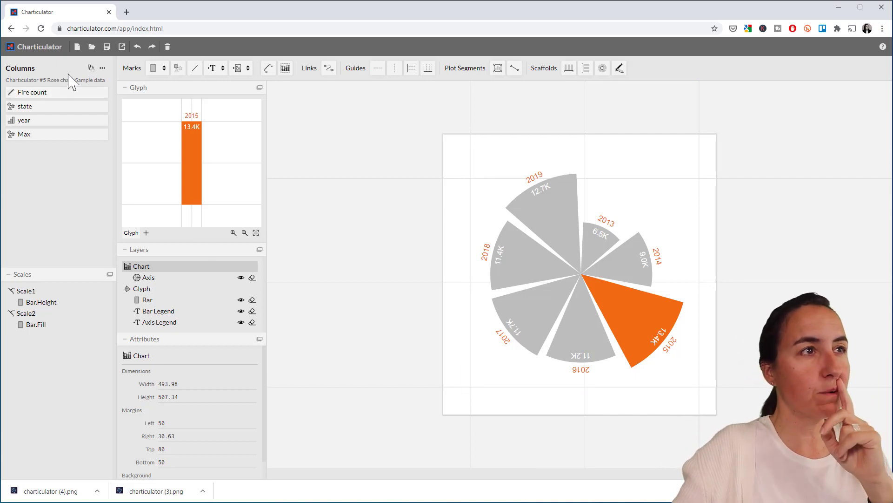
Step: Save the chart to My Charts and export it as a PNG image with the DPI set to 20
click(106, 49)
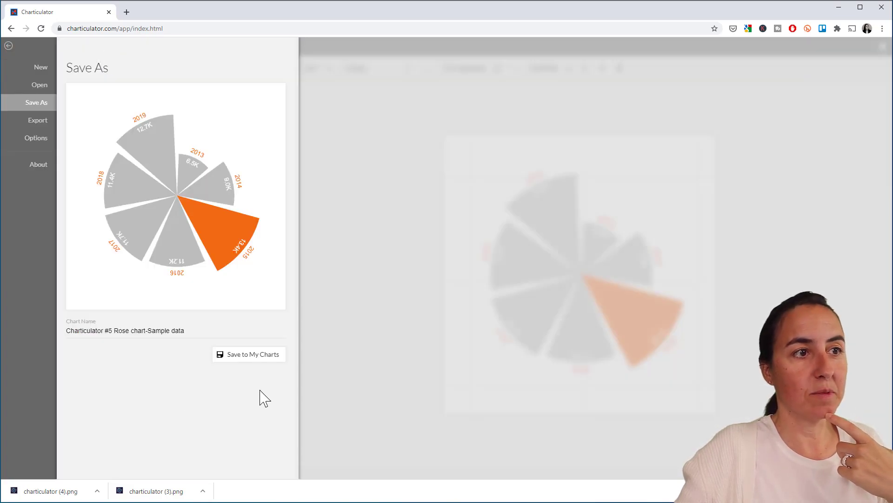
click(258, 357)
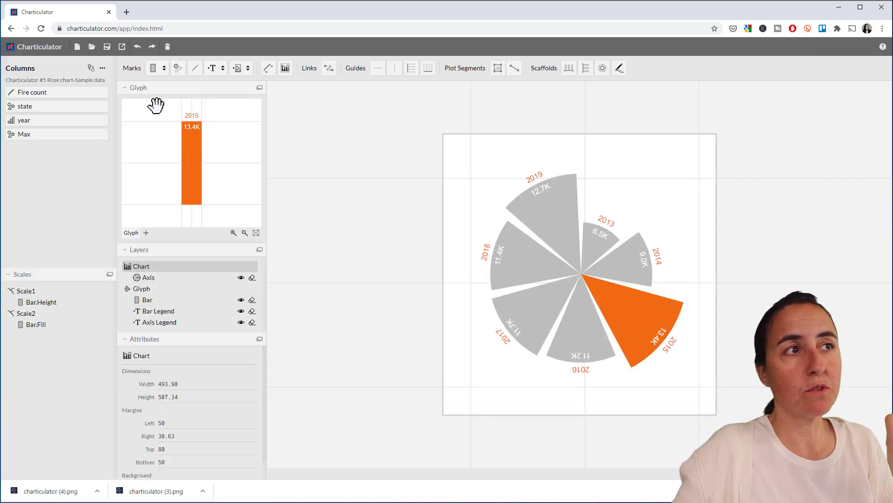
click(122, 47)
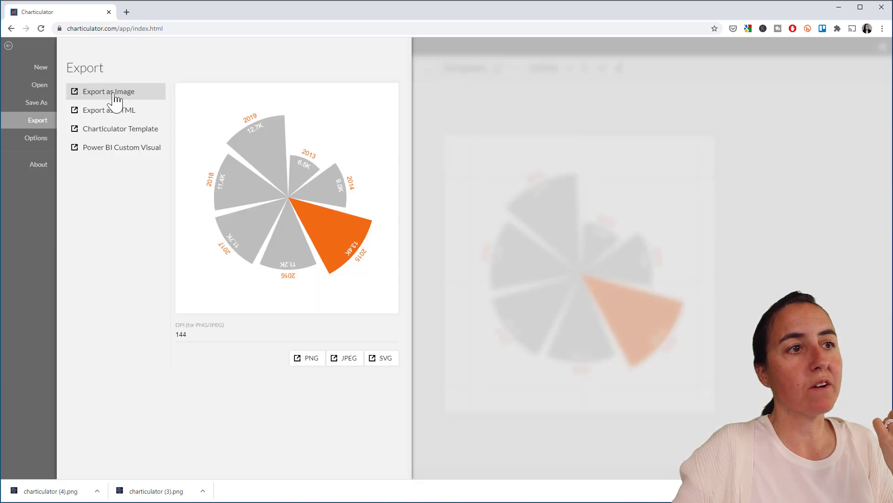
drag(176, 334, 183, 331)
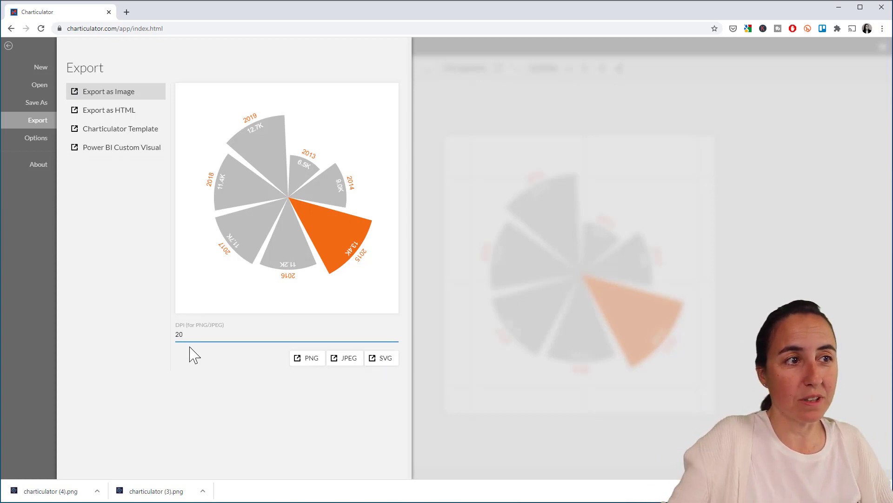
click(306, 359)
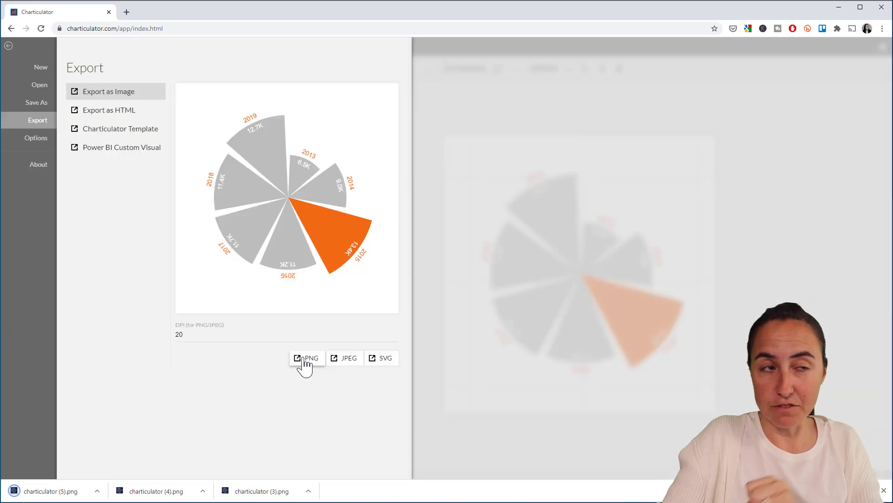
Step: In the Power BI custom visual export settings, name the Fire count data mapping slot Bar Height
click(123, 149)
scroll(321, 263, up, 15)
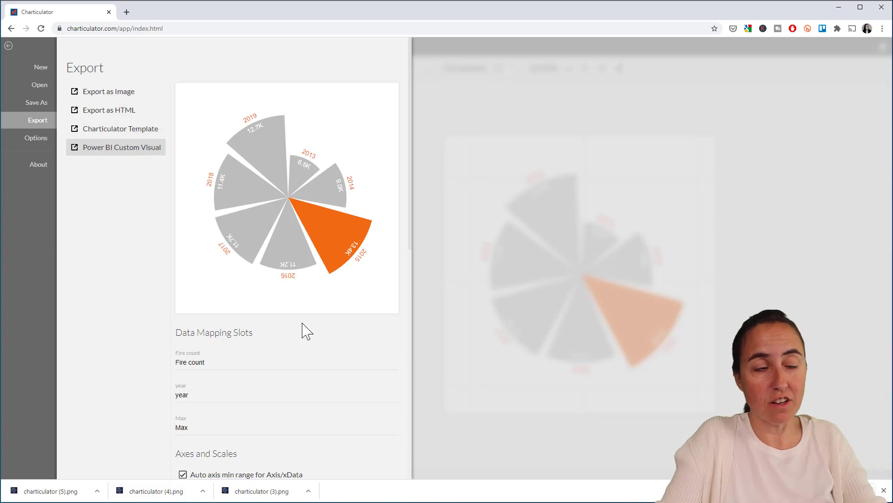
scroll(303, 329, down, 5)
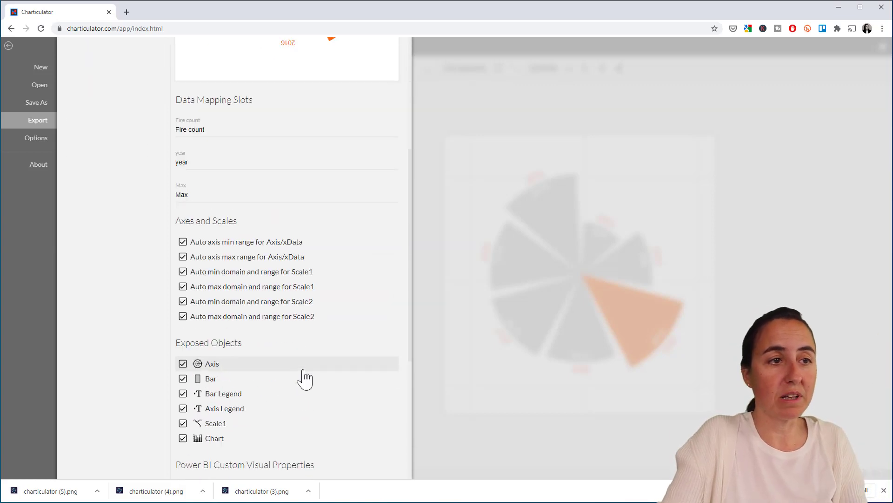
click(224, 131)
scroll(291, 140, up, 3)
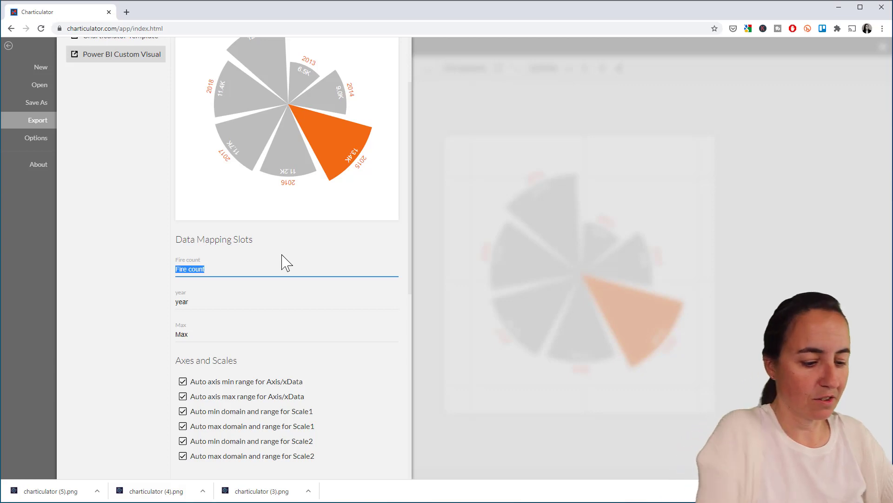
text(Bar Height)
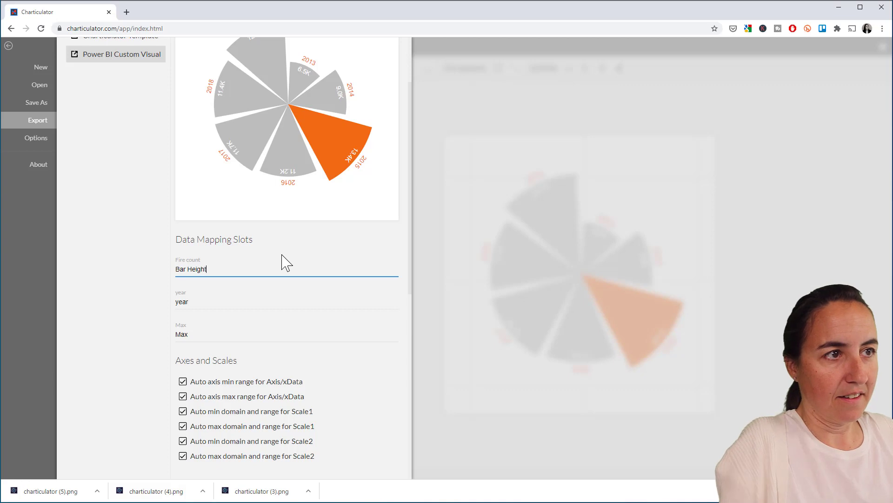
Step: Name the year data mapping slot Angular Axis and the Max slot Max Value Tag
click(212, 302)
key(BackSpace)
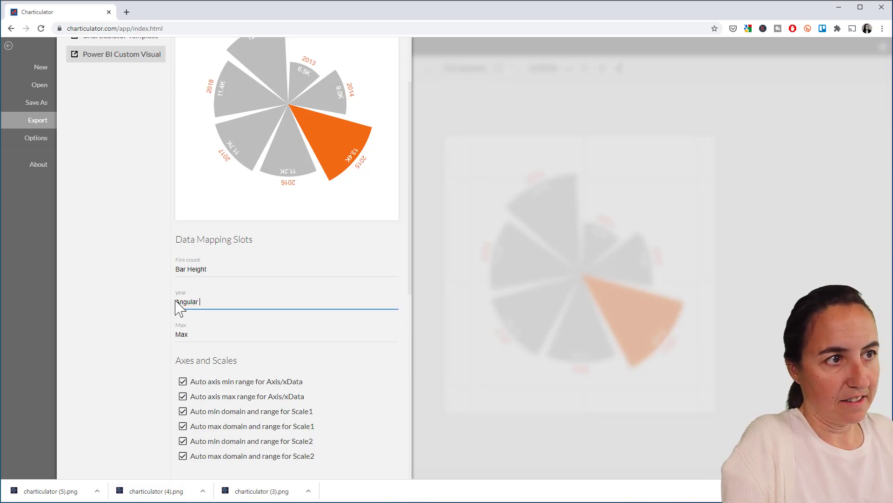
text(Angular Axis)
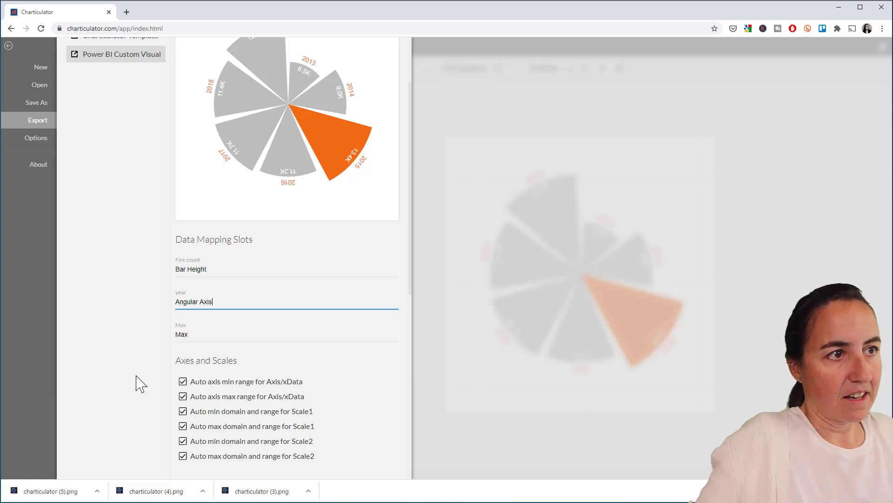
click(212, 334)
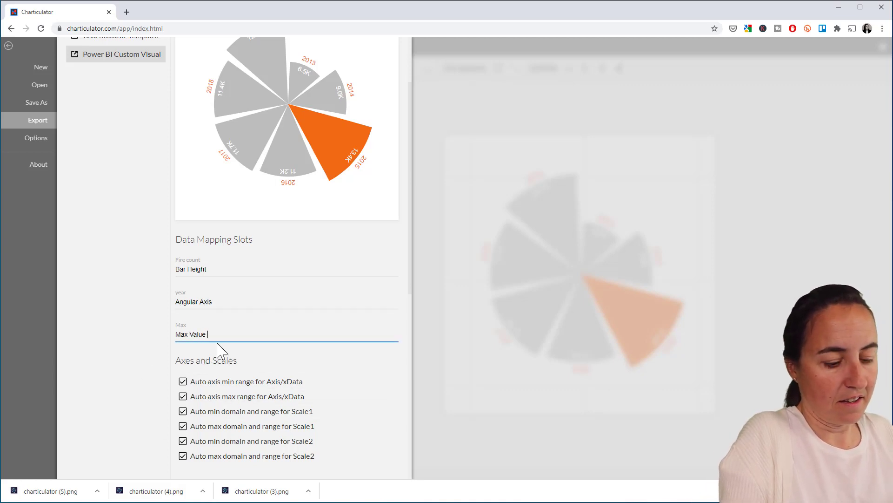
text(Max Value Tag)
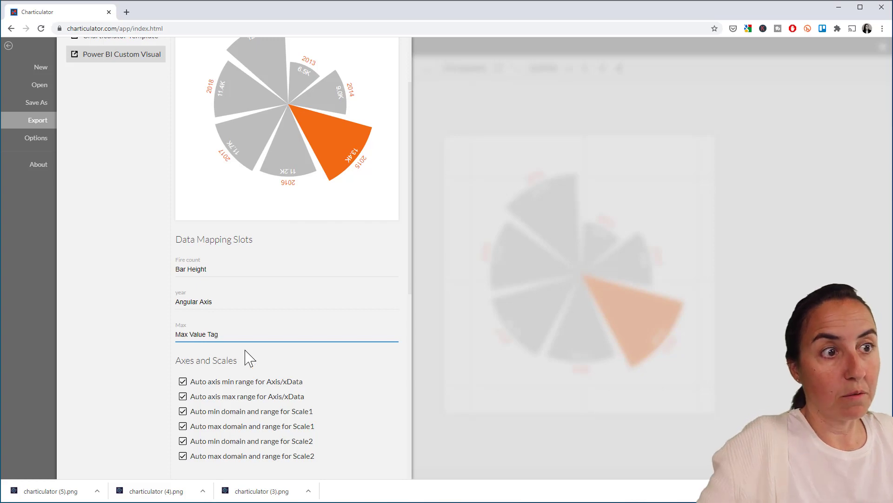
Step: Turn off the automatic axis minimum range for Axis/xData and set the visual name to Rose chart
click(349, 382)
scroll(350, 390, down, 7)
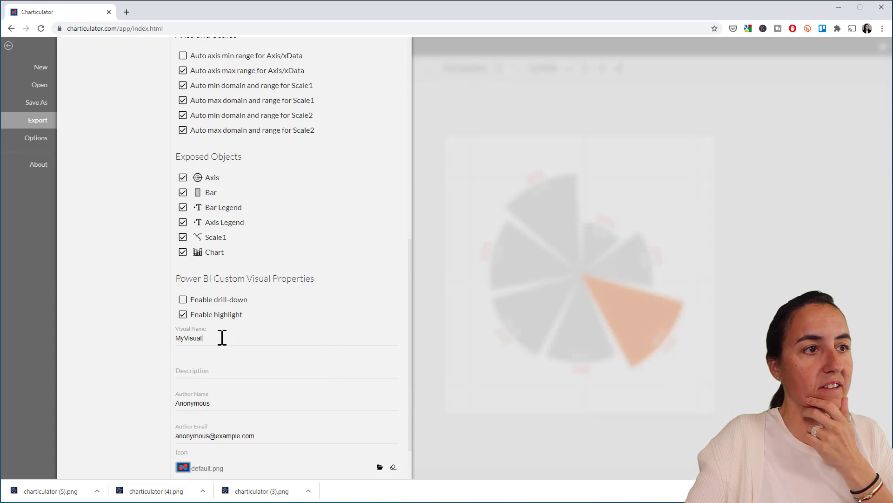
double_click(205, 341)
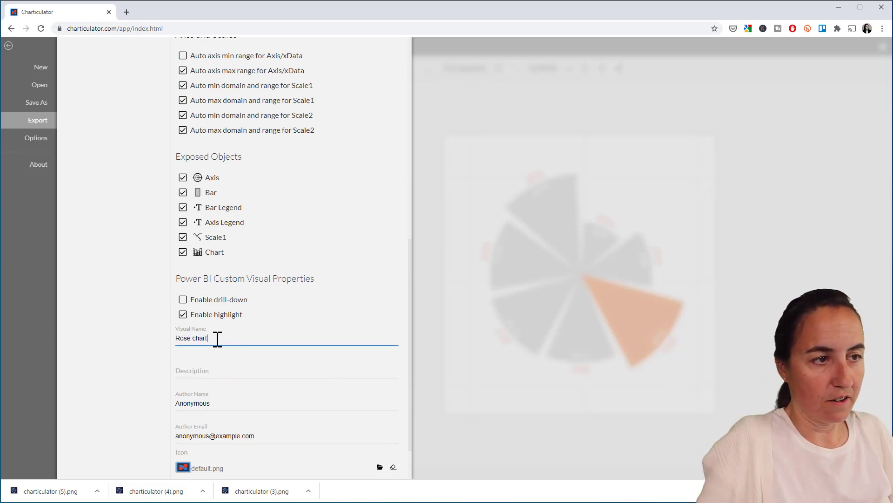
Step: Use 2020-09-10_12-58-44.png as the visual's icon and export the Power BI custom visual
scroll(228, 372, down, 1)
drag(313, 425, 191, 419)
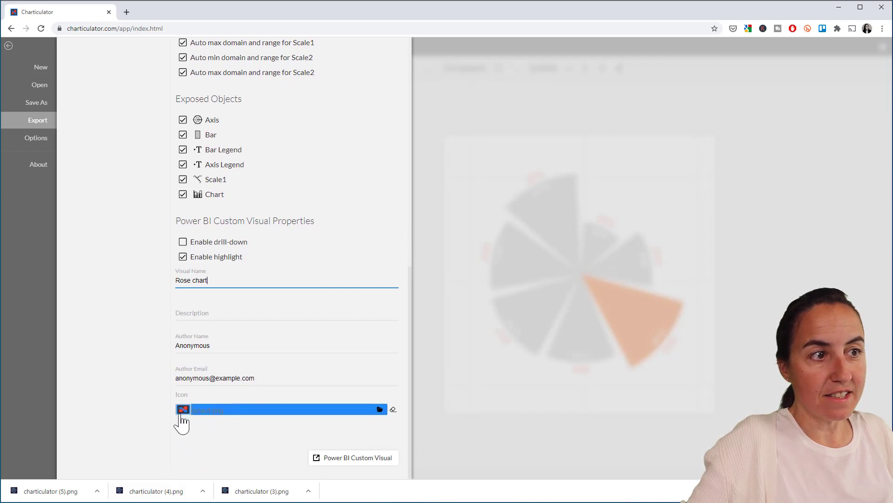
click(380, 409)
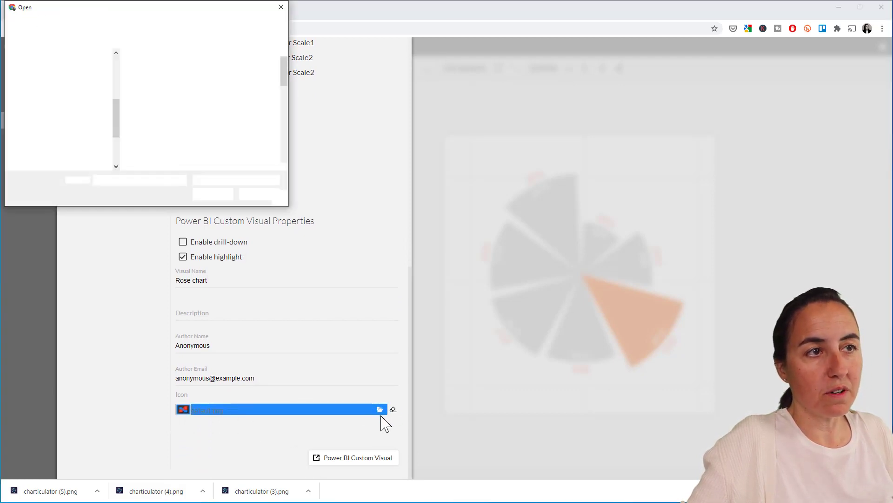
click(205, 100)
click(218, 196)
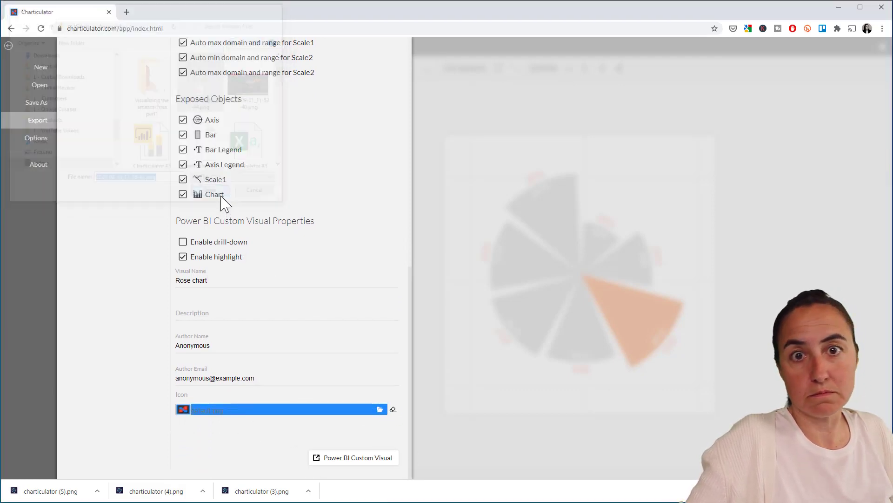
drag(200, 405, 176, 412)
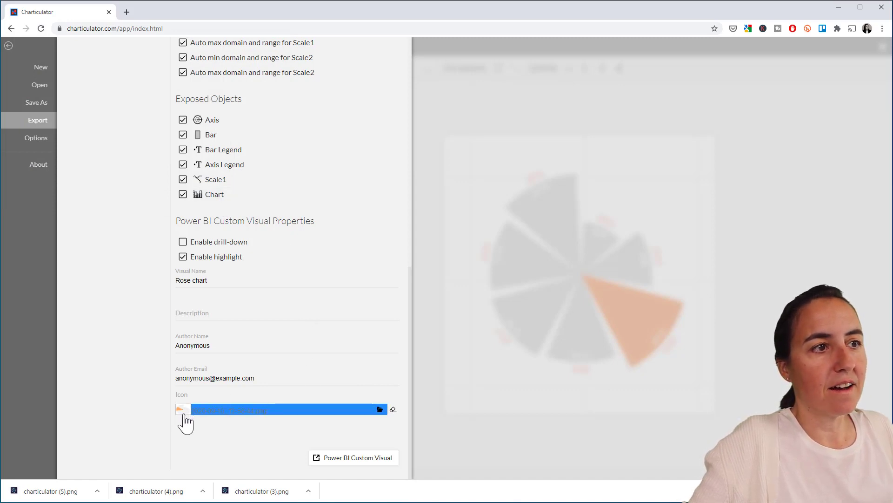
click(193, 368)
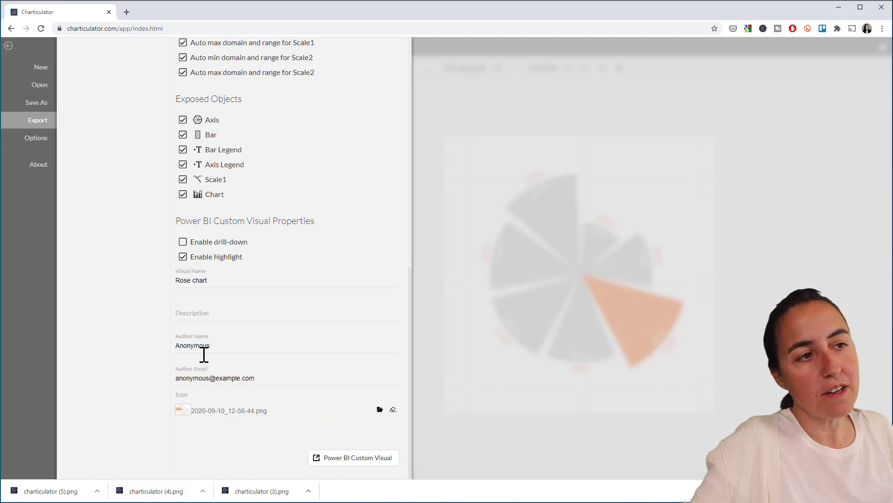
click(367, 462)
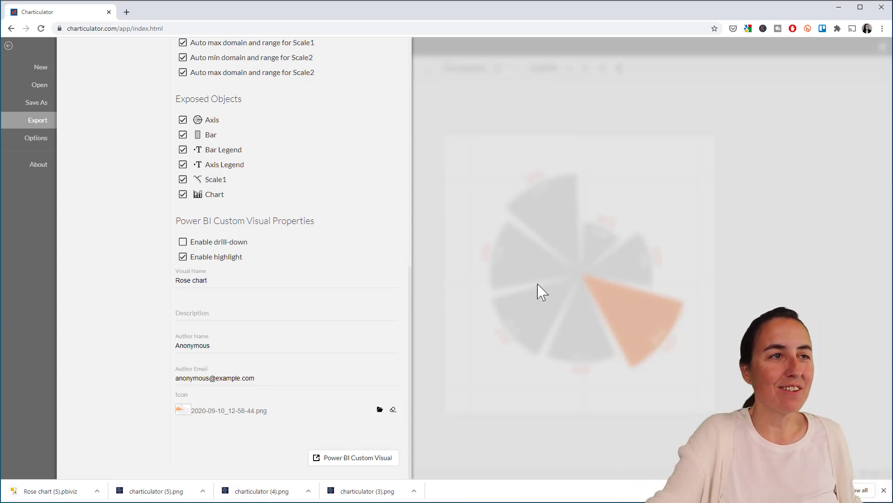
Step: Export the chart as HTML and view the exported file in the browser before returning to the Charticulator tab
scroll(279, 123, up, 10)
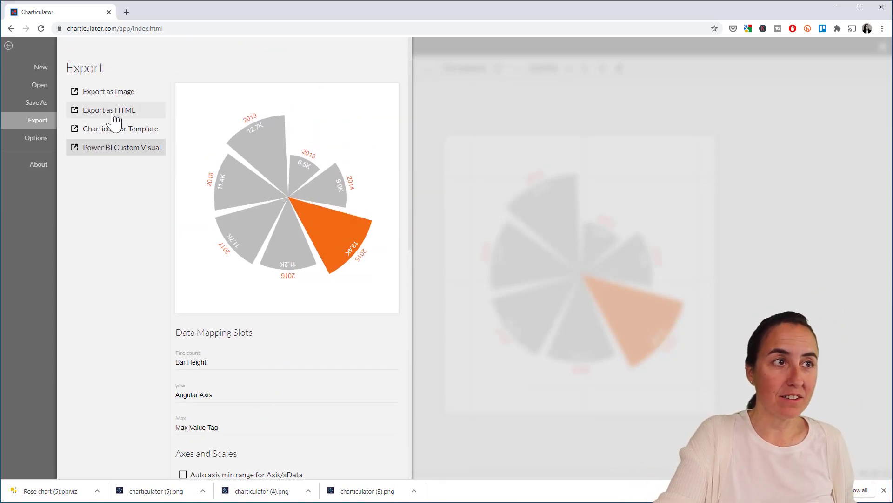
click(114, 113)
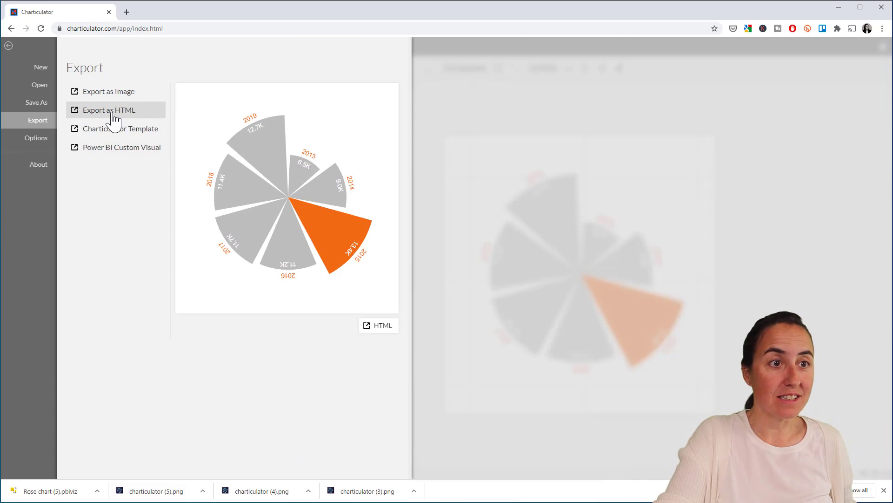
click(383, 325)
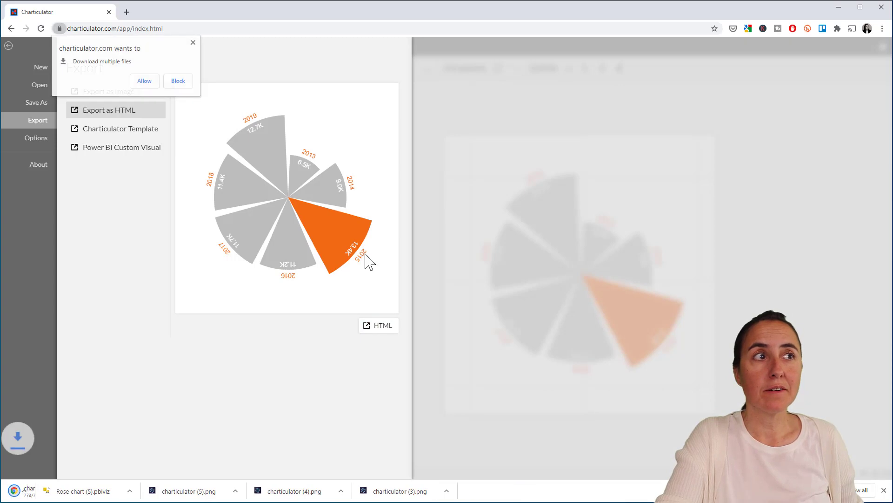
click(65, 494)
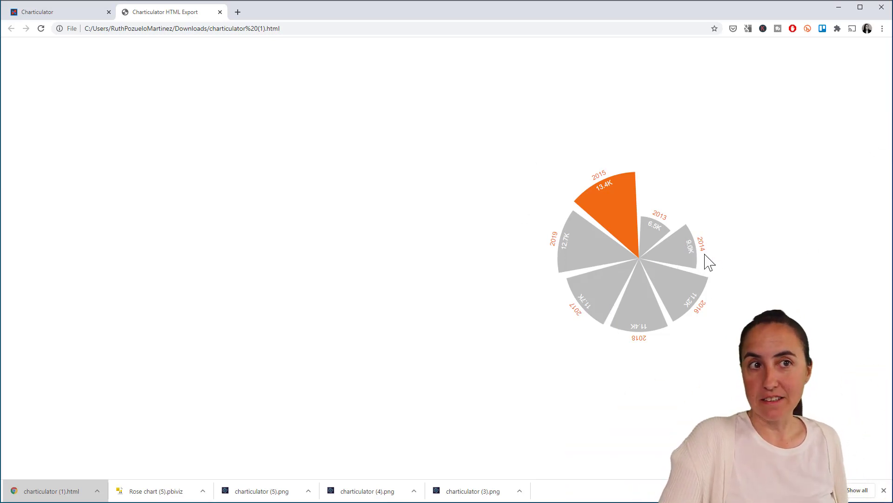
click(52, 12)
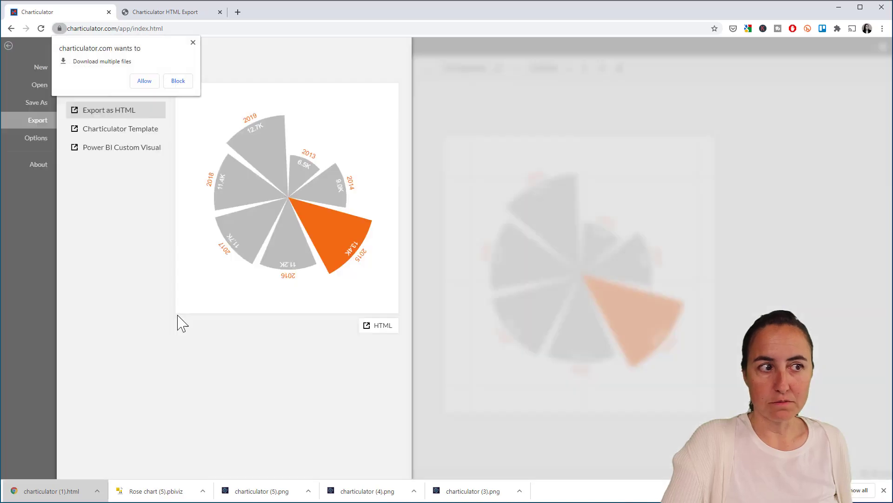